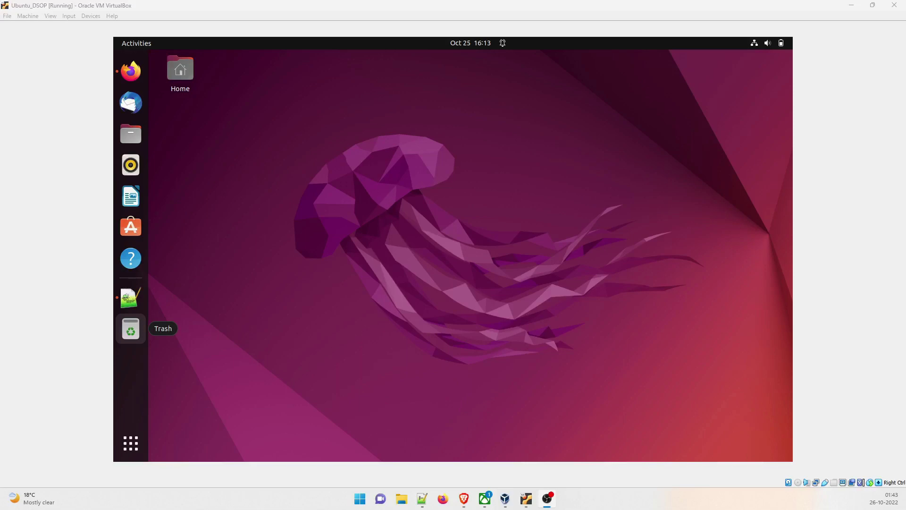
- Search the web for 'slack' in Brave and open the official Slack homepage result
left_click(464, 498)
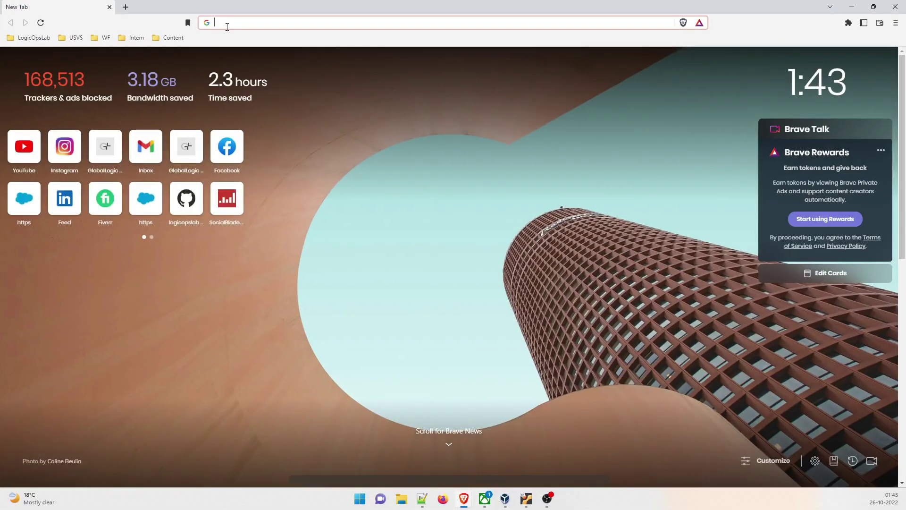
type("slack")
key("Return")
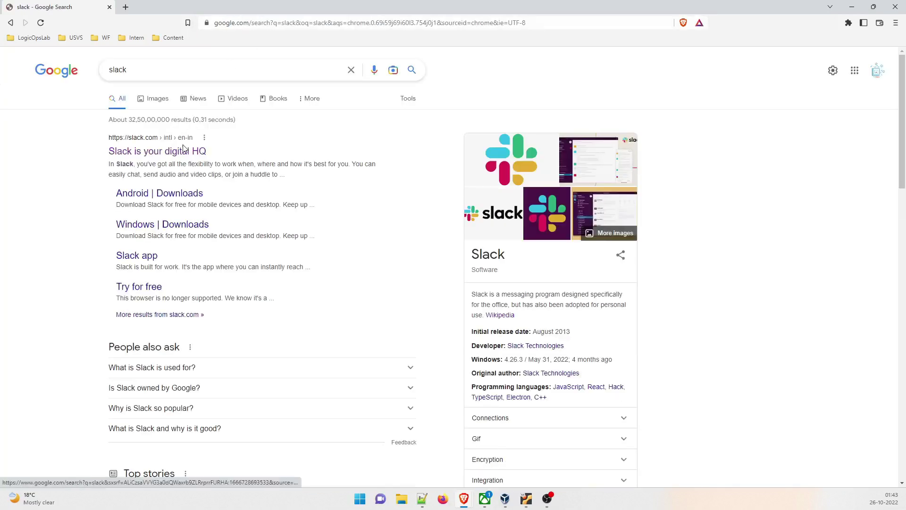
left_click(160, 152)
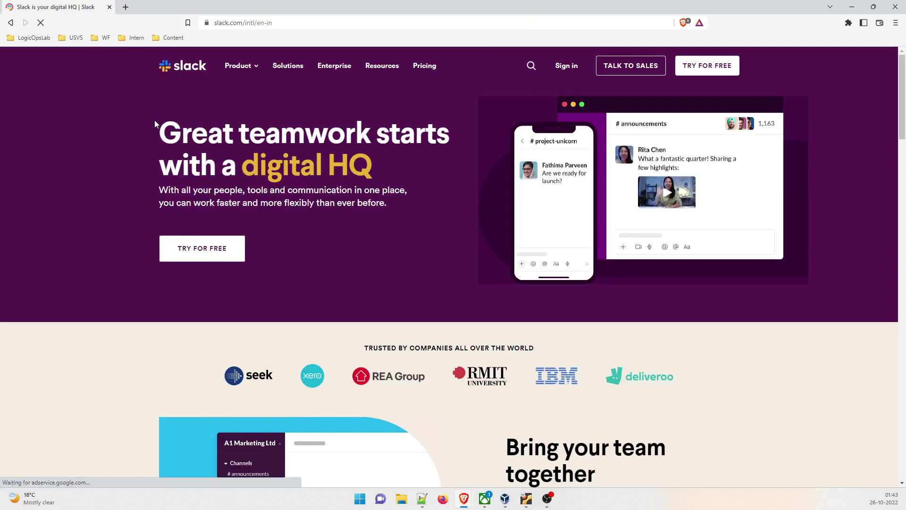
- Read through the Slack homepage, scrolling past 'Bring your team together' and back up
left_click_drag(154, 120, 443, 153)
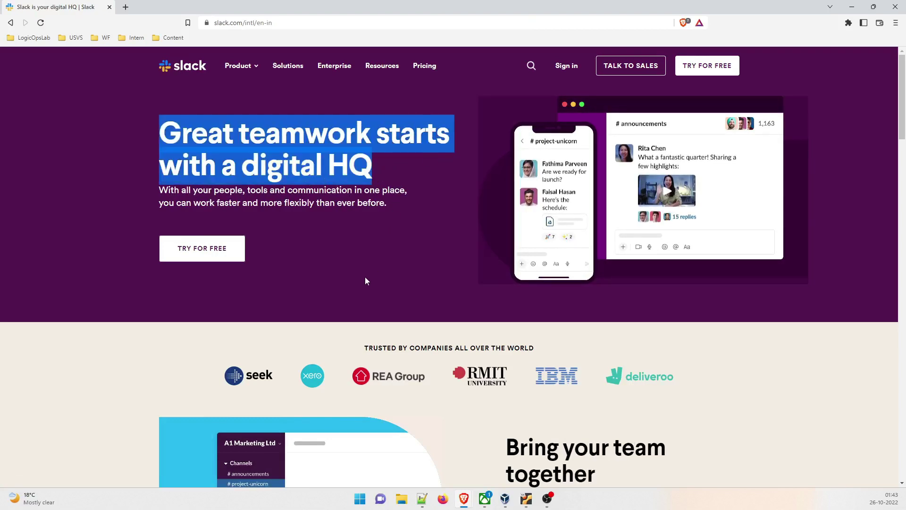
scroll(177, 338, "down", 3)
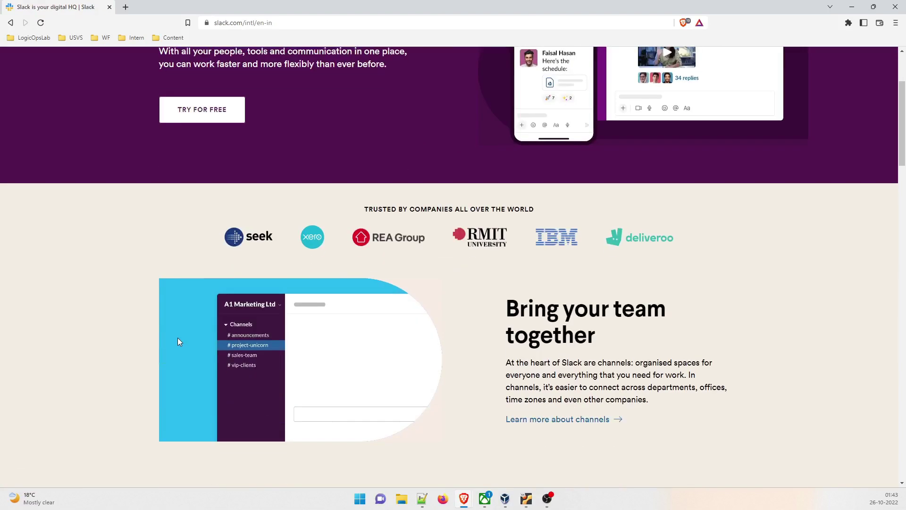
left_click_drag(507, 308, 650, 357)
left_click(580, 357)
scroll(579, 357, "down", 2)
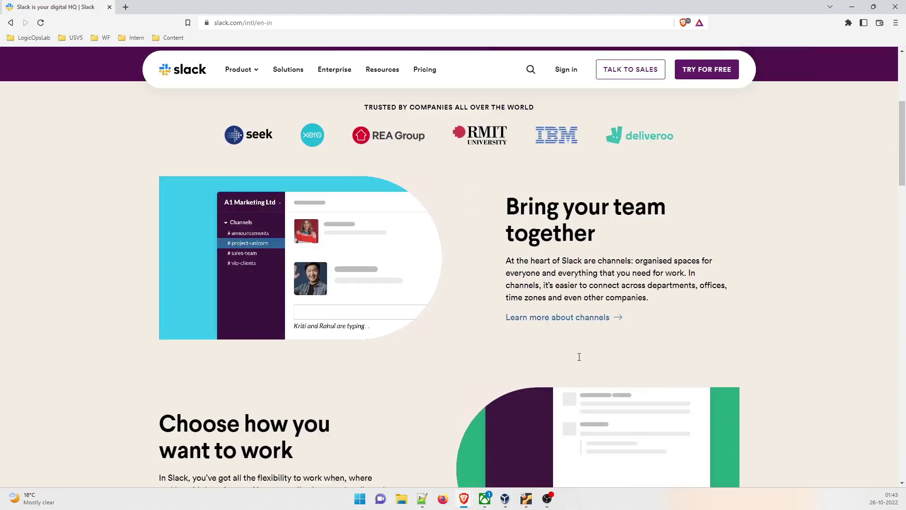
scroll(579, 357, "down", 4)
left_click_drag(176, 239, 311, 280)
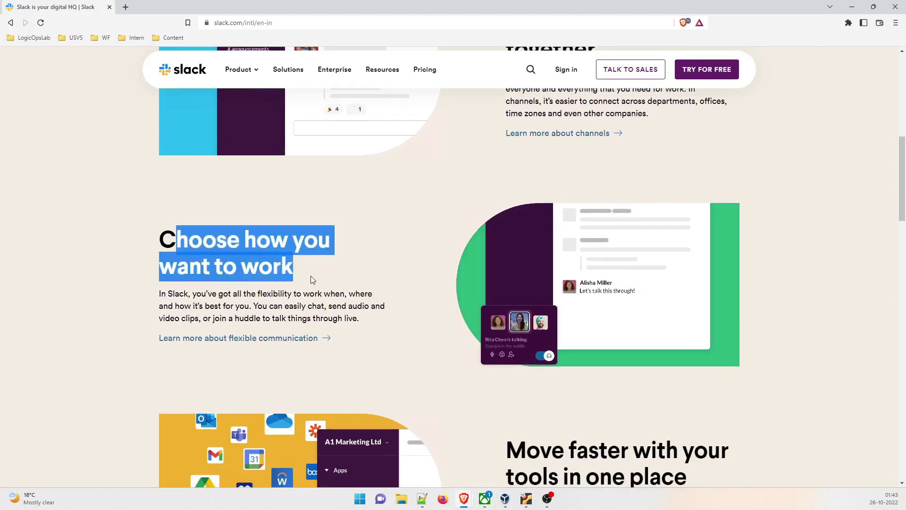
scroll(312, 283, "down", 9)
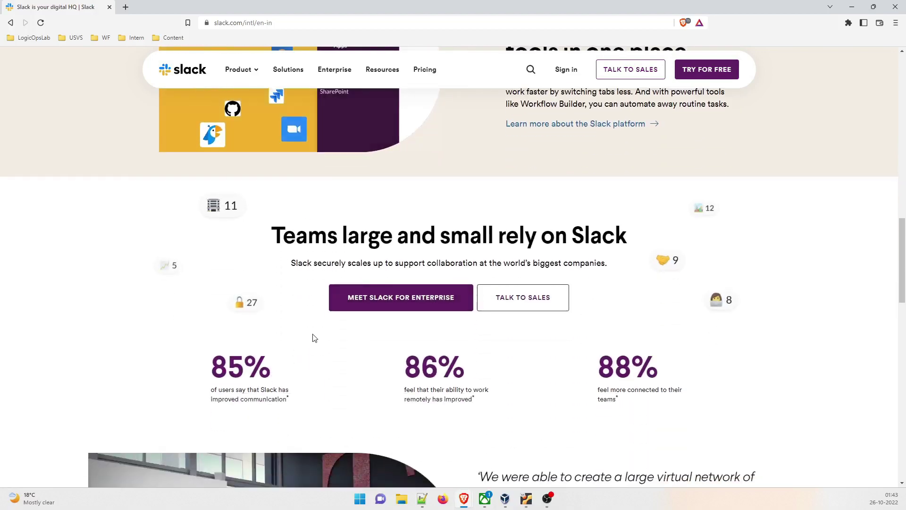
scroll(313, 338, "down", 14)
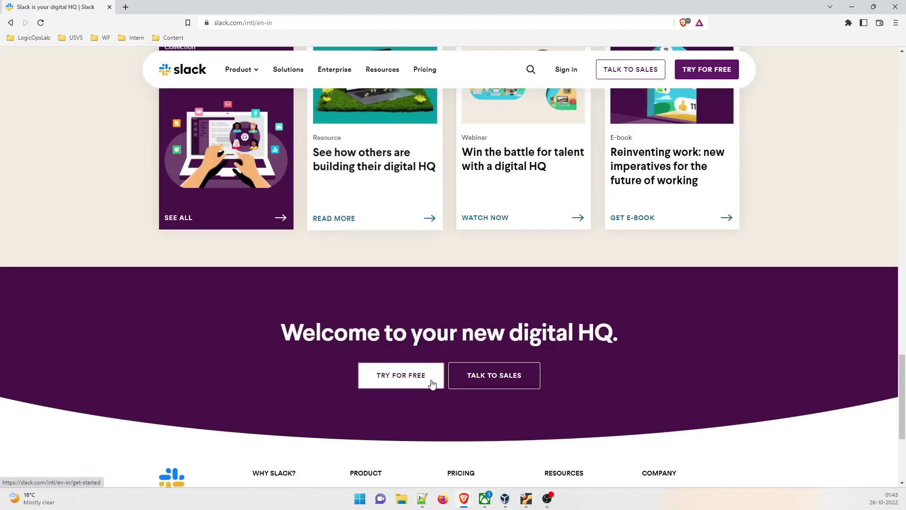
scroll(432, 383, "up", 14)
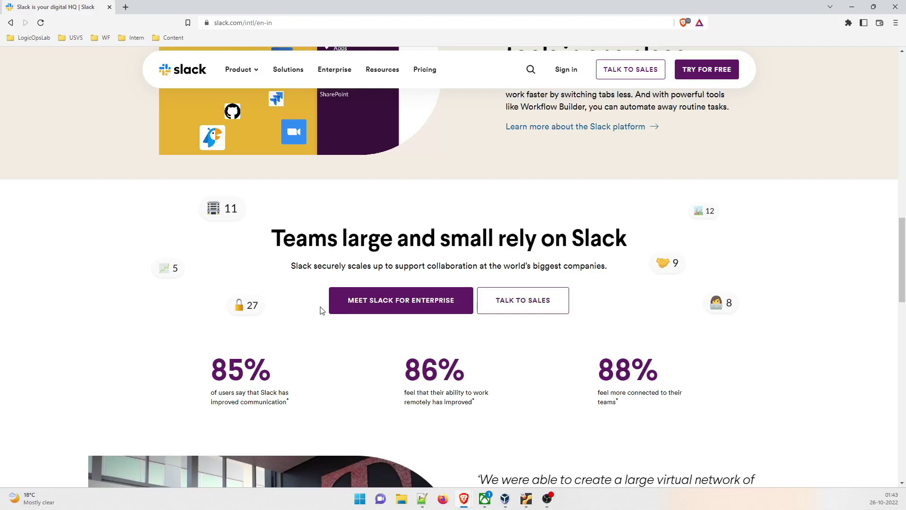
scroll(321, 310, "up", 18)
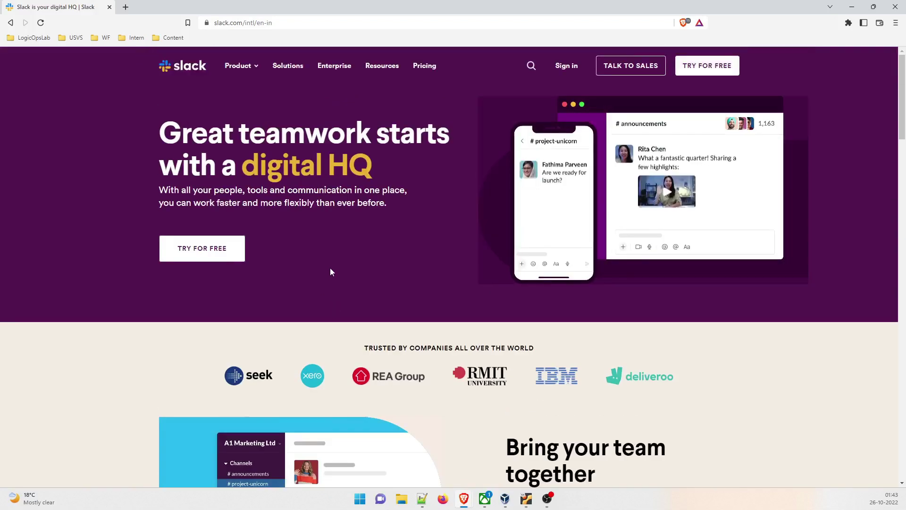
- Minimize Brave, launch Terminal from the 'terminal' app search and maximize its window
left_click(851, 6)
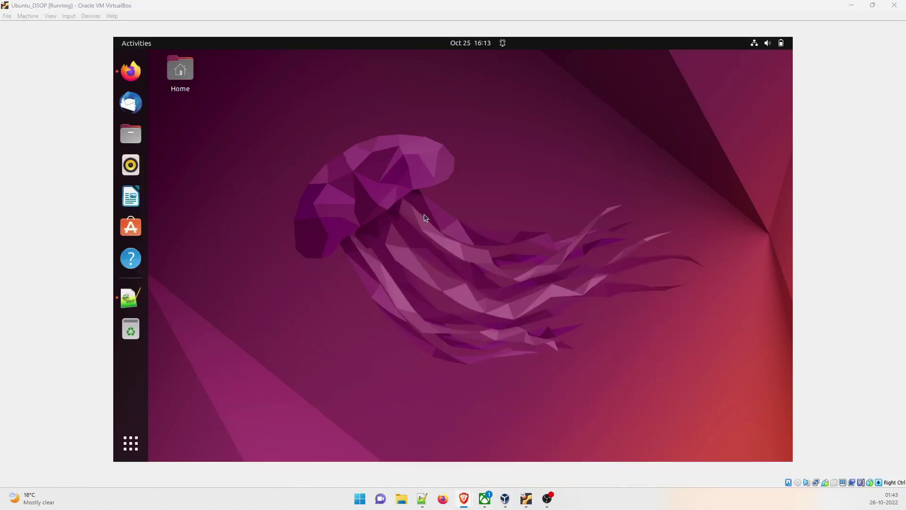
left_click(130, 443)
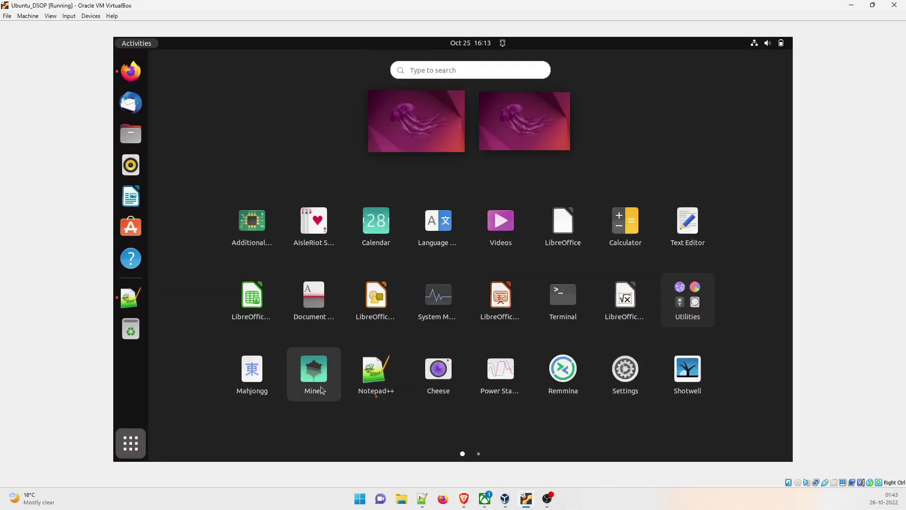
type("termin")
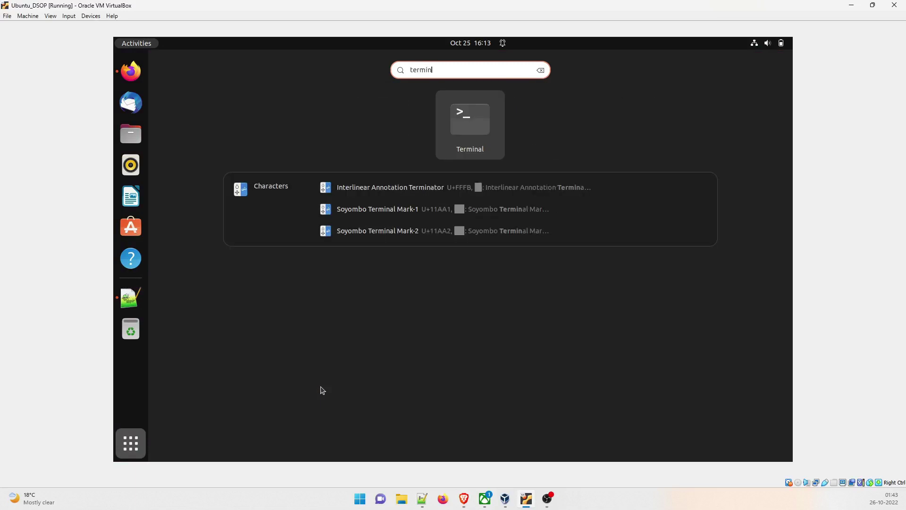
type("al")
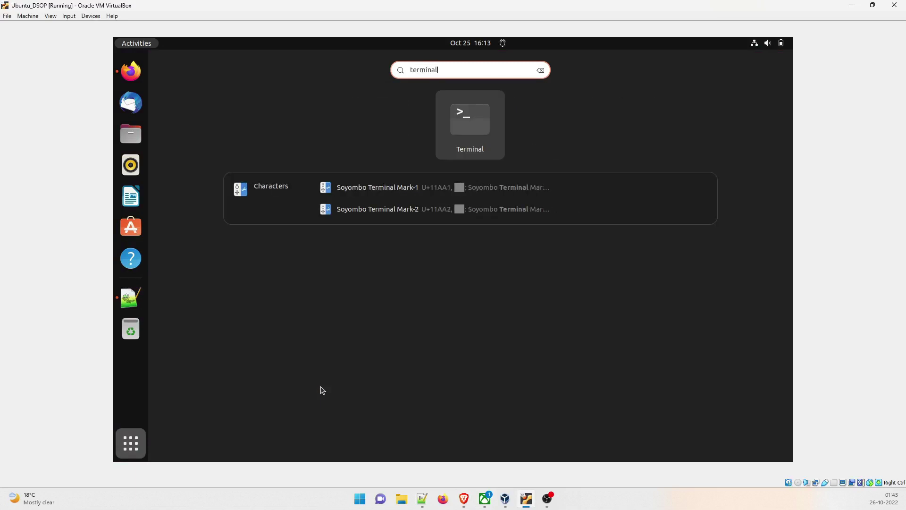
key("Return")
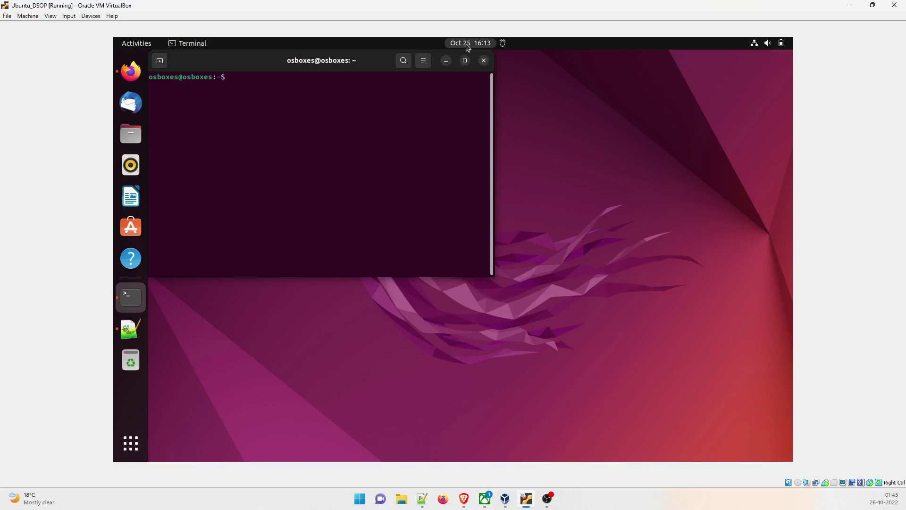
left_click(465, 60)
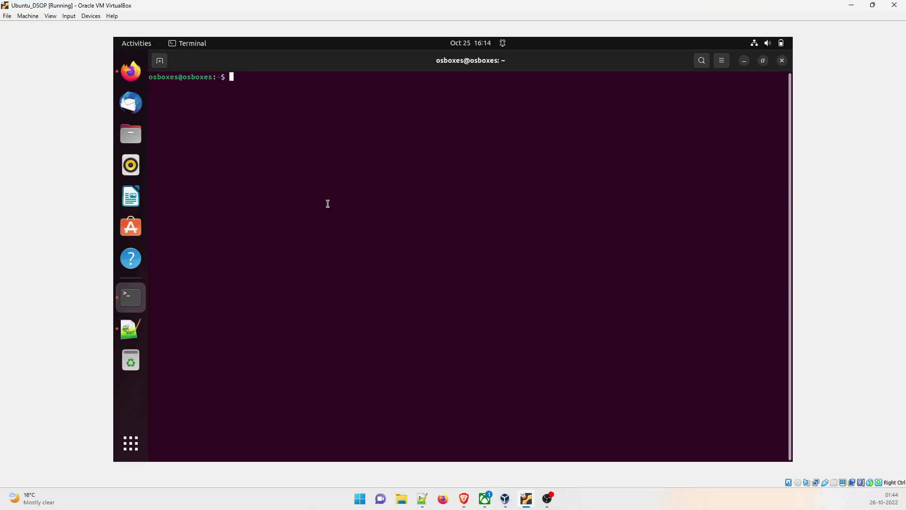
- Copy the 'sudo apt update' command from the Notepad++ notes
left_click(131, 329)
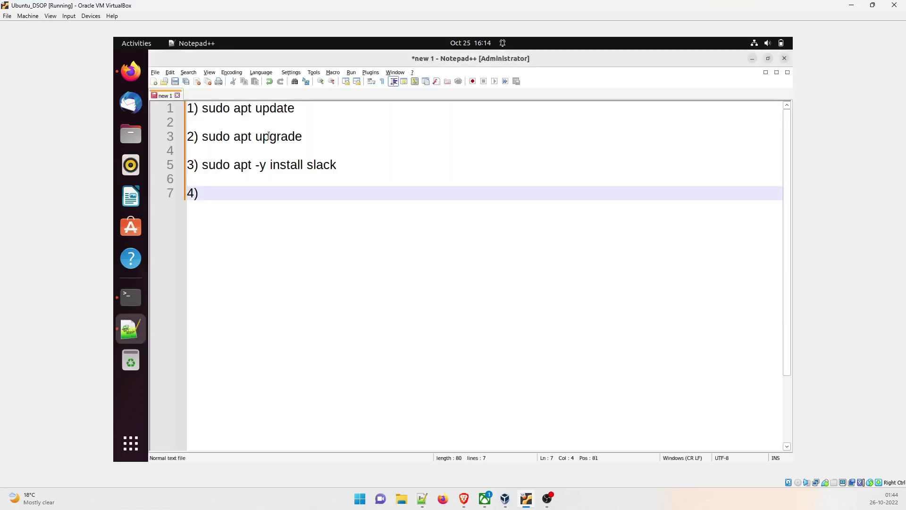
left_click_drag(295, 109, 202, 110)
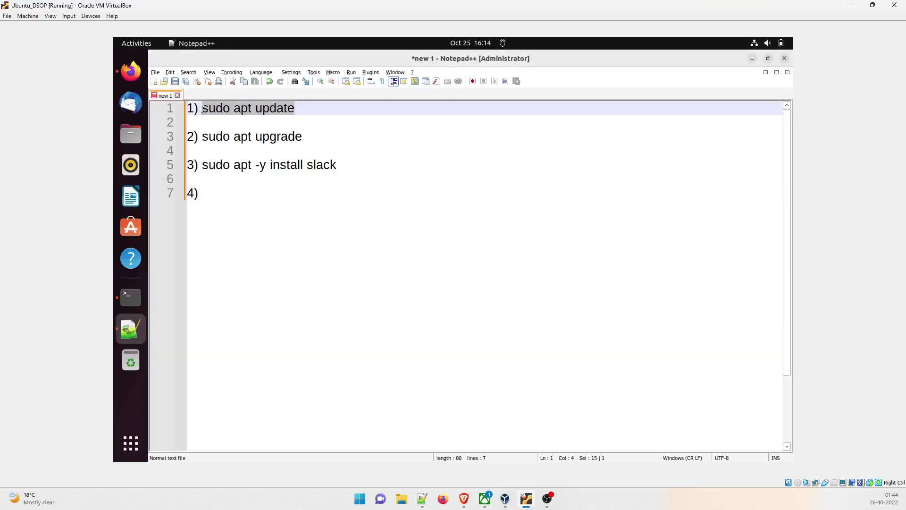
right_click(218, 112)
left_click(223, 125)
- Paste and run 'sudo apt update' with the account password, then enter a root shell with 'sudo su'
left_click(752, 58)
right_click(312, 185)
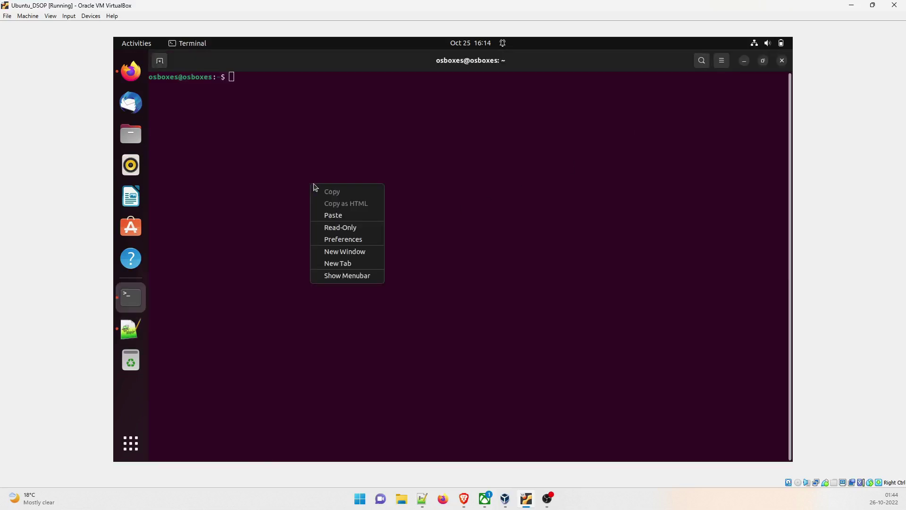
left_click(332, 215)
key("Return")
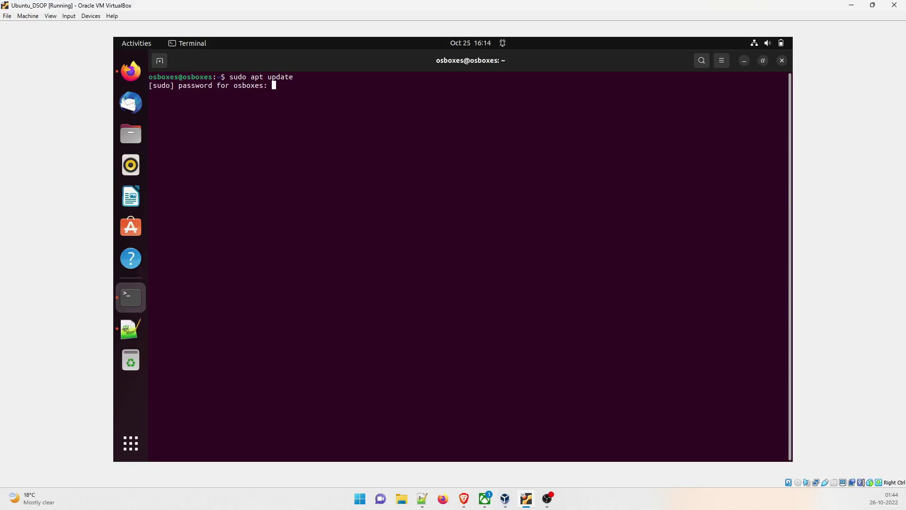
key("Return")
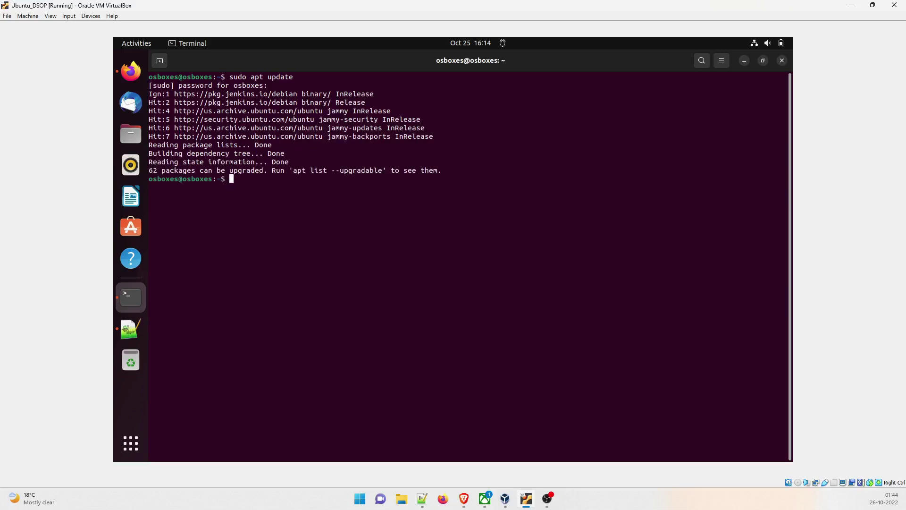
type("sudo su")
key("Return")
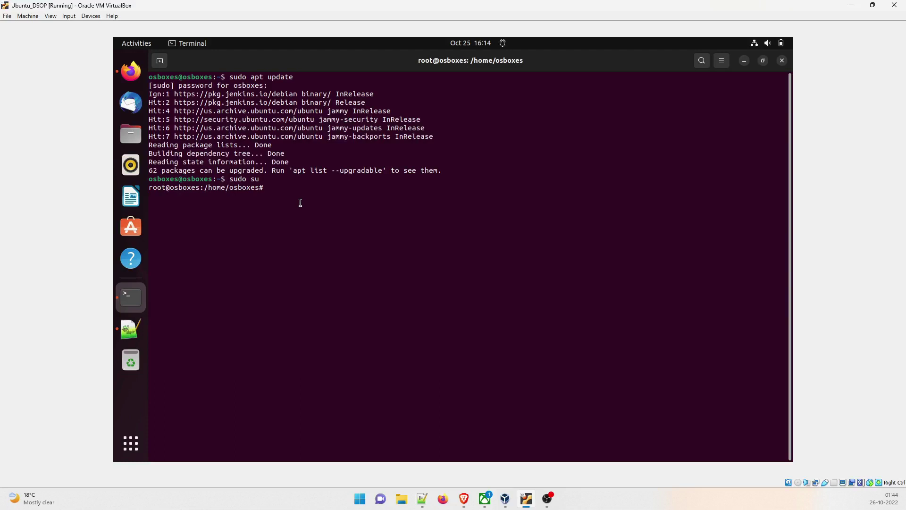
- Paste 'sudo apt upgrade' from the notes at the root prompt, run it and confirm with Y
key("alt+Tab")
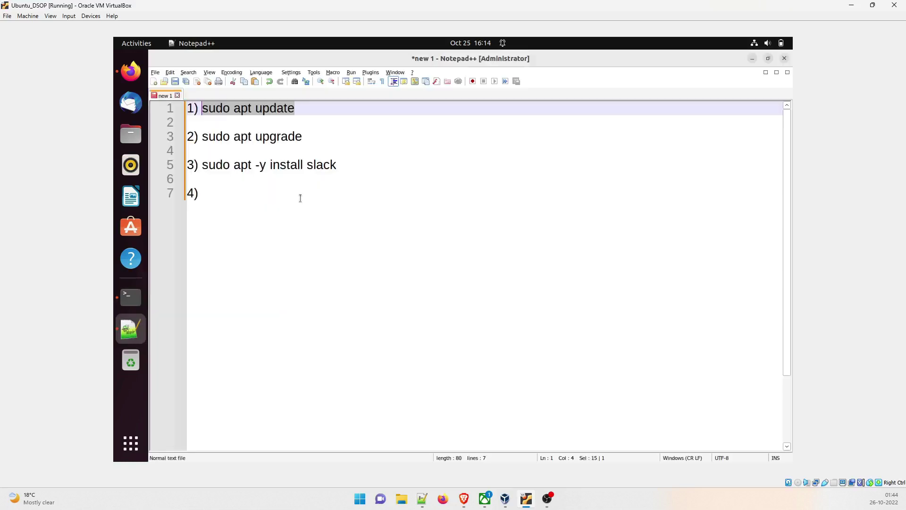
left_click_drag(303, 136, 202, 137)
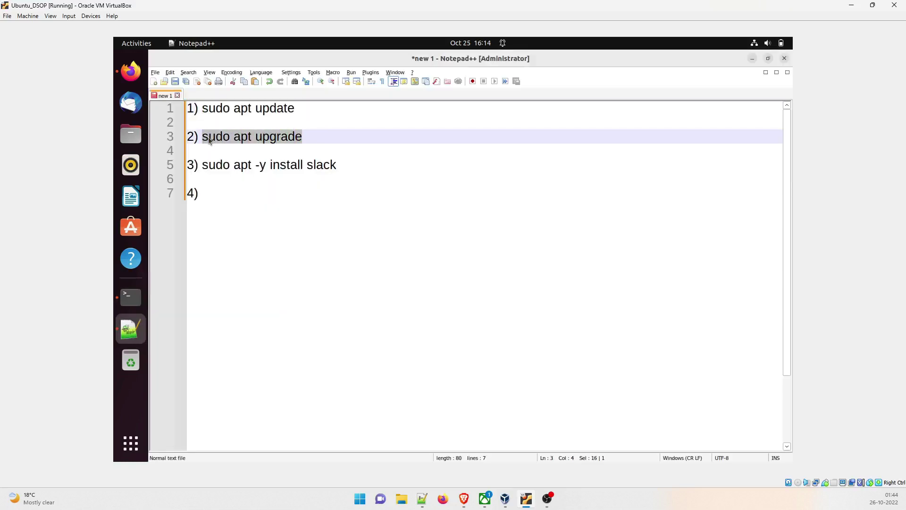
right_click(209, 139)
left_click(219, 151)
key("alt+Tab")
right_click(282, 226)
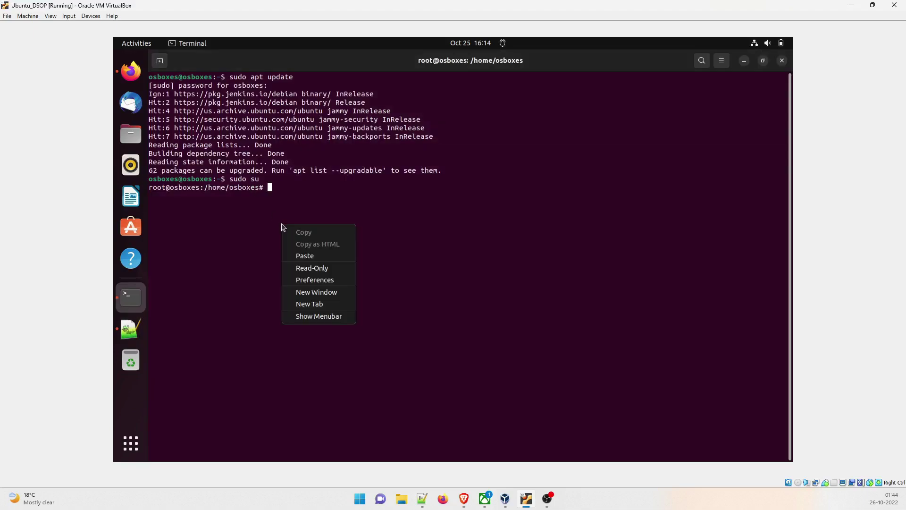
left_click(300, 253)
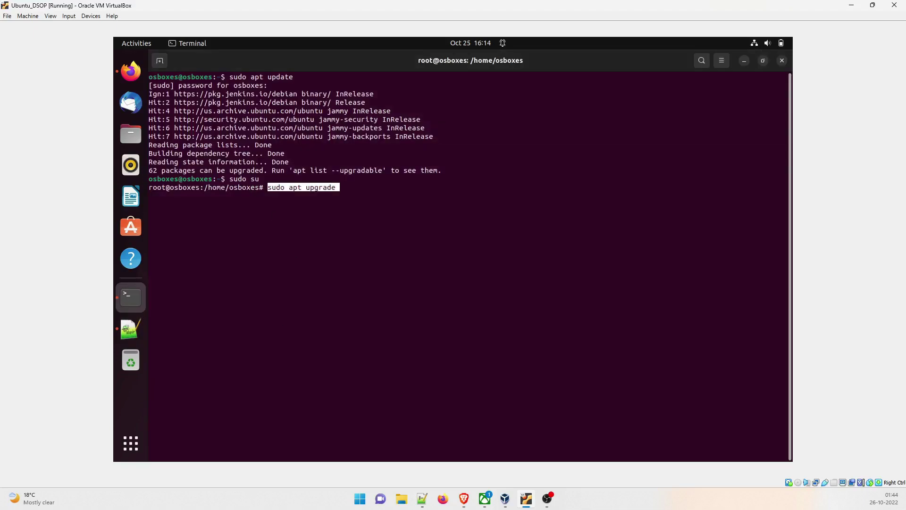
key("Return")
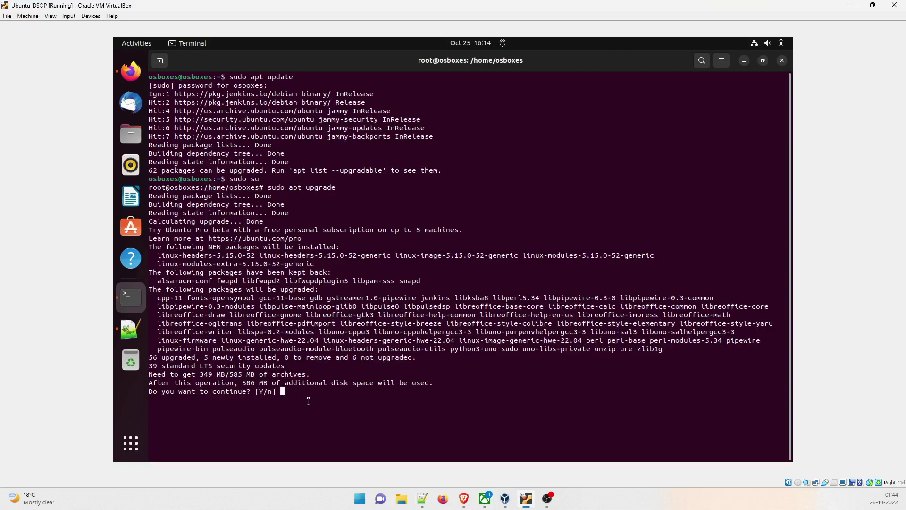
type("Y")
key("Return")
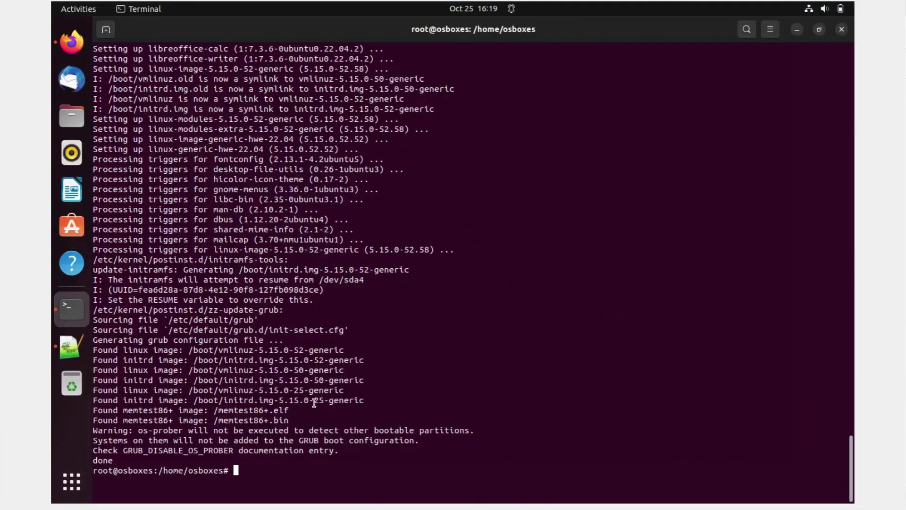
- Clear the terminal screen with the clear command
left_click_drag(103, 460, 251, 490)
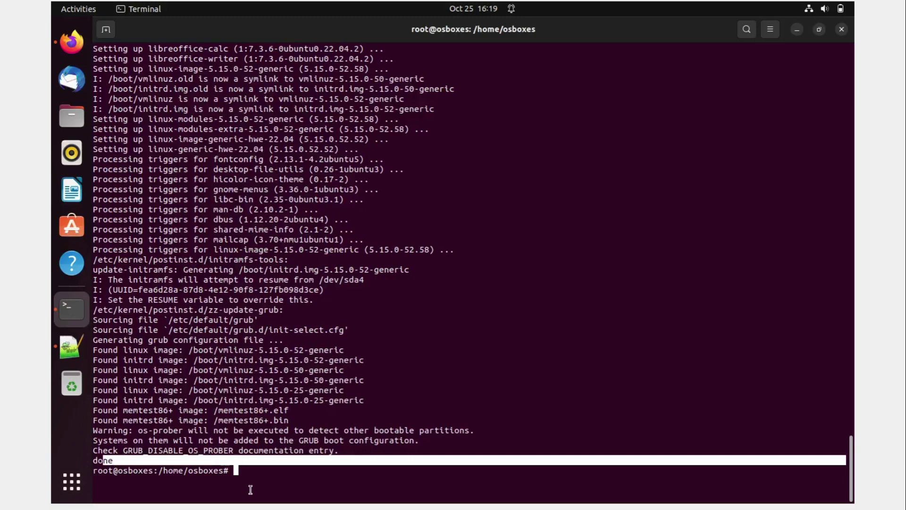
left_click(279, 480)
type("clear")
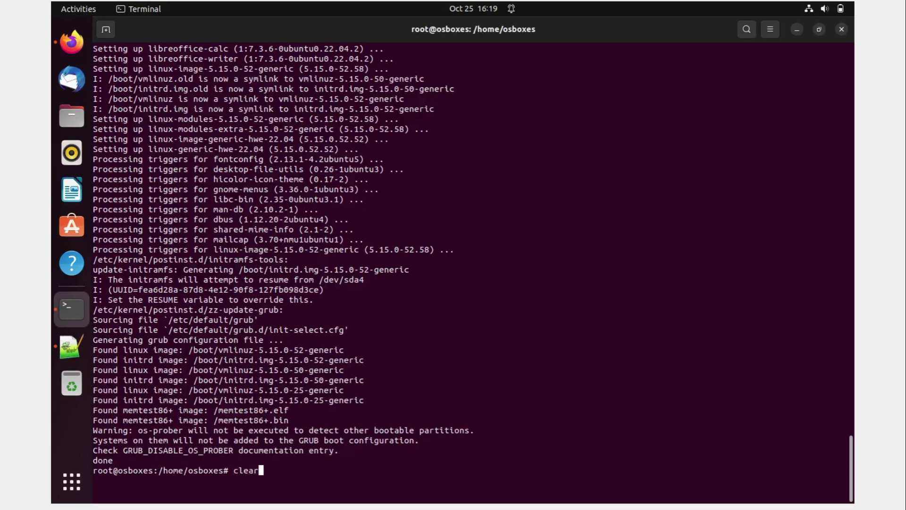
key("Return")
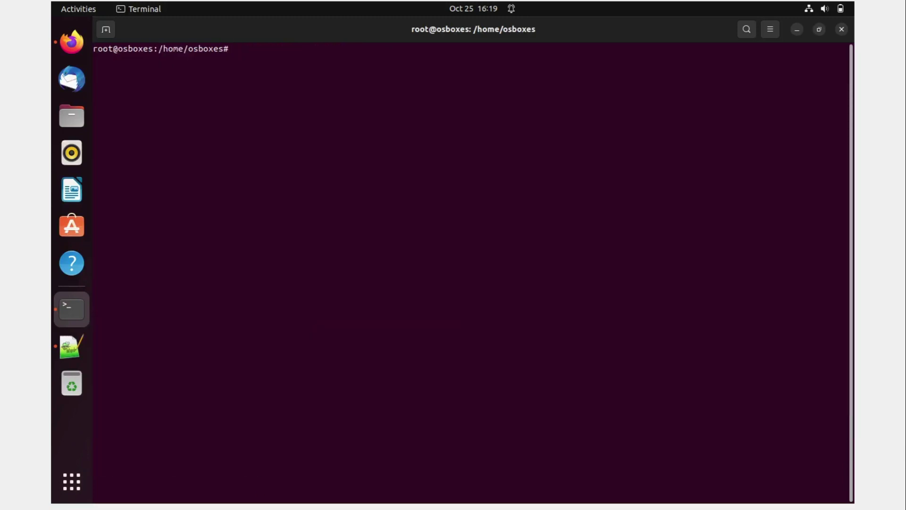
- Copy 'sudo apt -y install' from line 5 of the Notepad++ notes
left_click(71, 347)
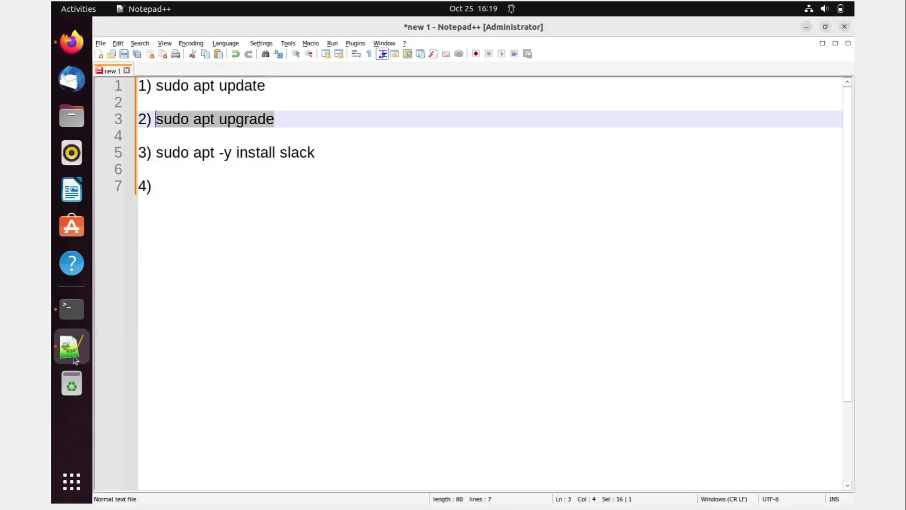
left_click(287, 191)
mouse_move(315, 153)
left_mouse_down()
mouse_move(156, 154)
mouse_move(189, 154)
left_mouse_up()
right_click(189, 153)
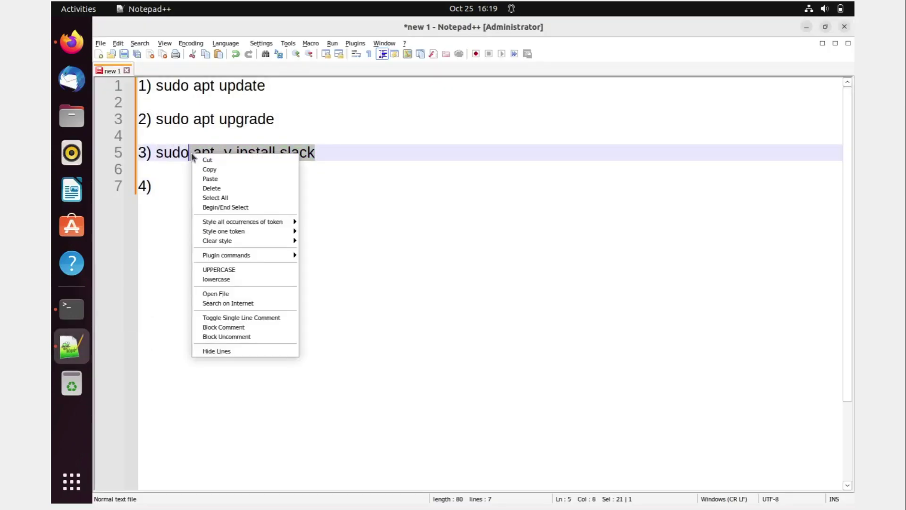
left_click(201, 170)
left_click_drag(469, 183, 334, 152)
left_click_drag(275, 152, 156, 153)
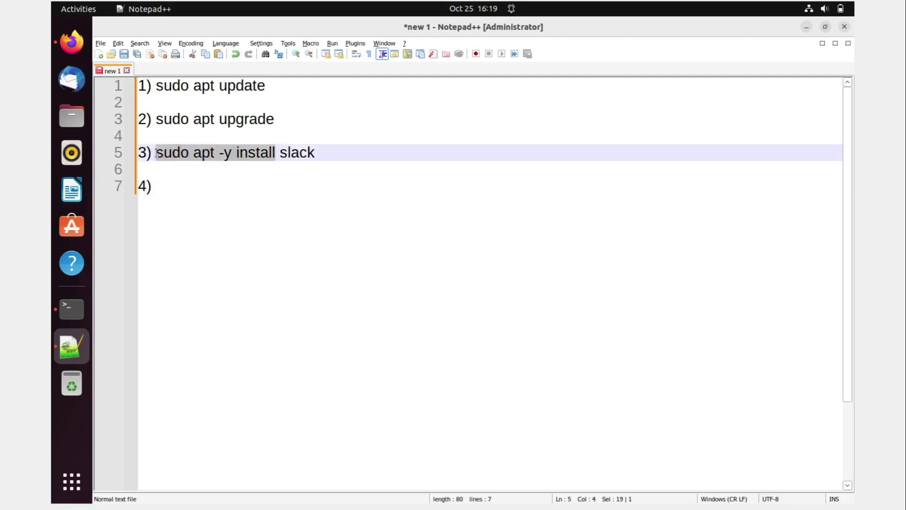
right_click(189, 158)
left_click(210, 173)
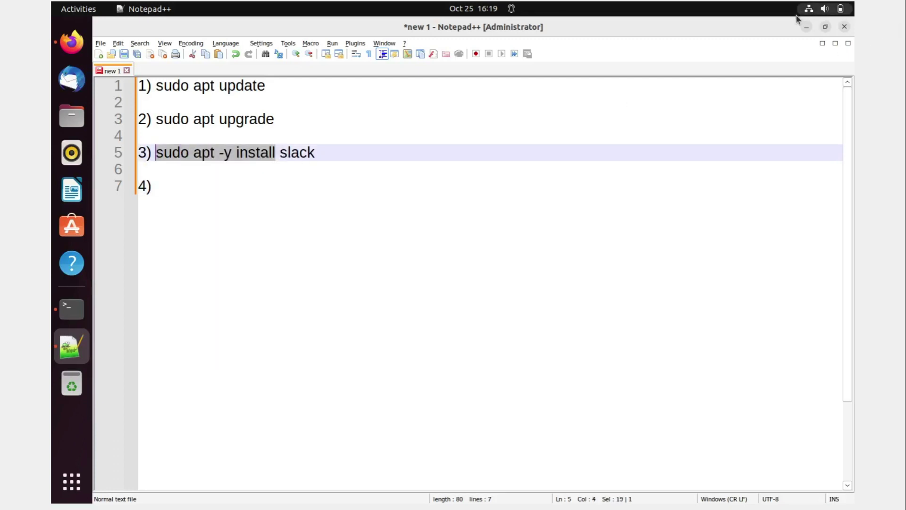
- Run 'sudo apt -y install slack' in the terminal, dismissing the low disk space warning
left_click(805, 27)
right_click(337, 295)
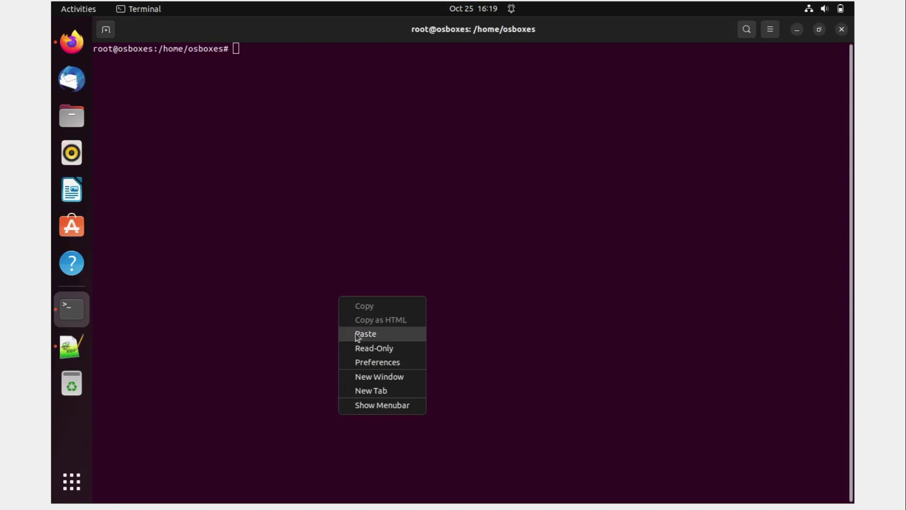
left_click(356, 332)
key("Right")
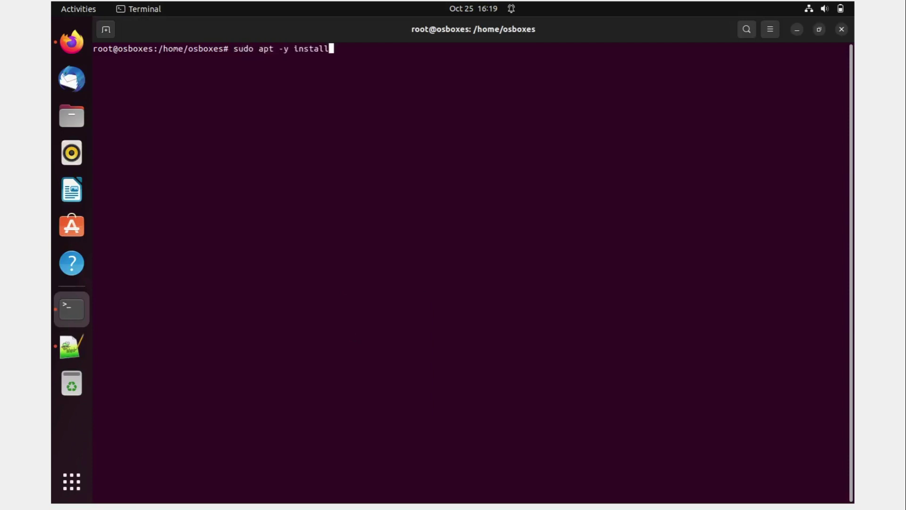
type("sl")
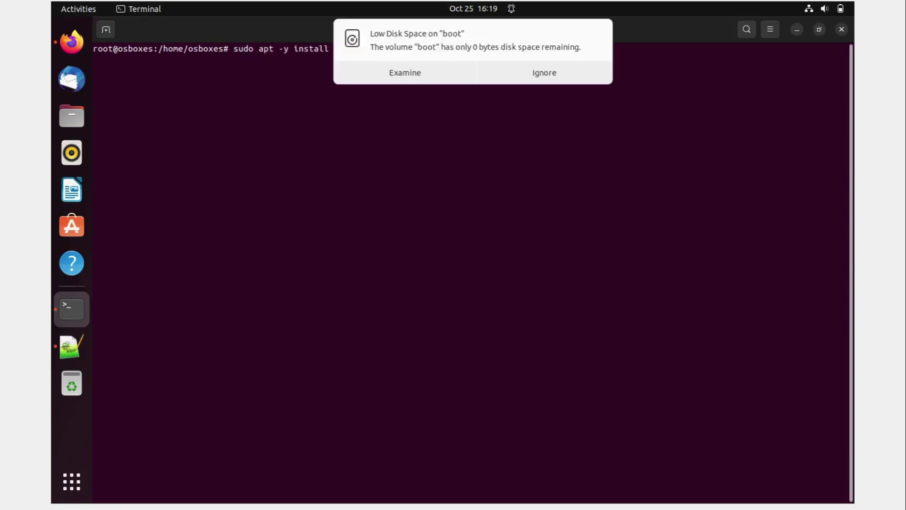
type("ack")
left_click(533, 72)
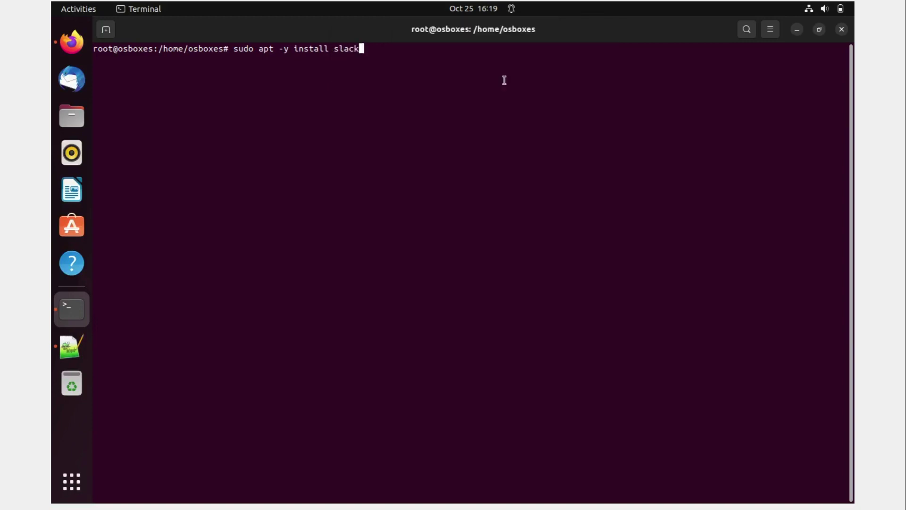
key("Return")
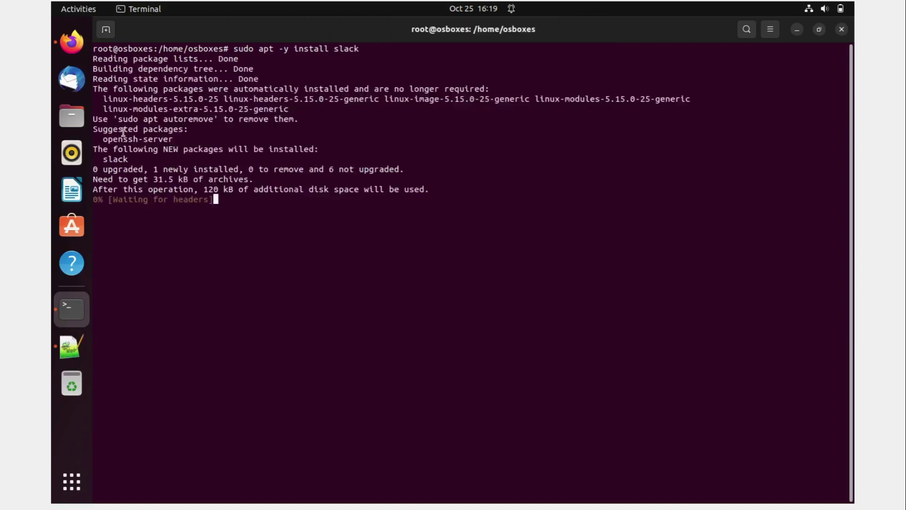
left_click_drag(114, 139, 176, 139)
left_click(182, 122)
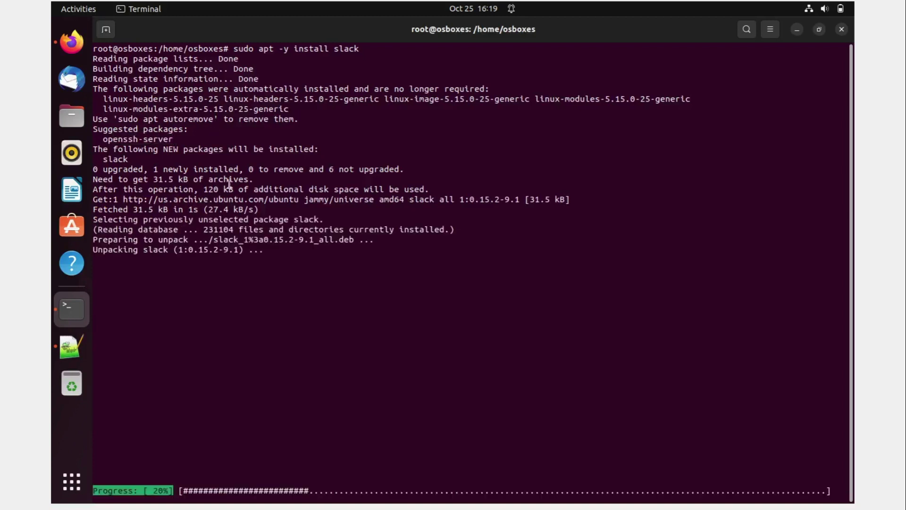
left_click_drag(189, 230, 379, 231)
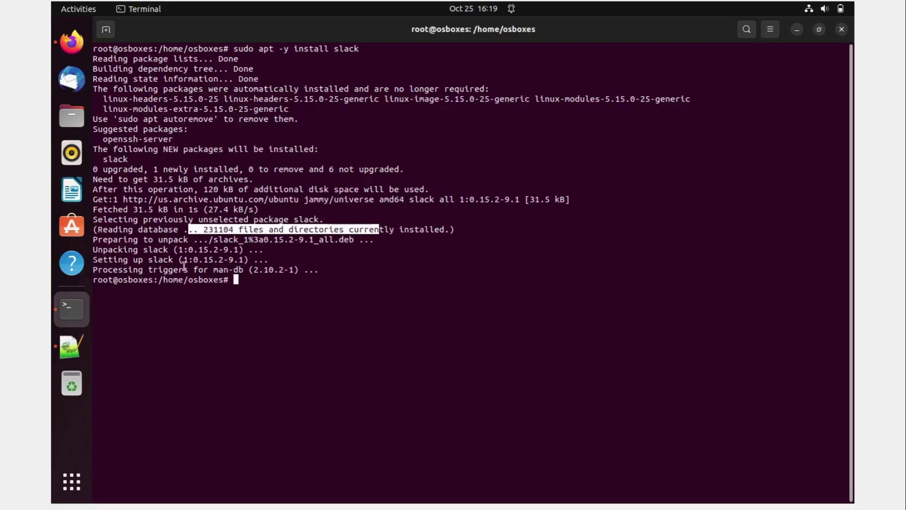
- Search the app grid for 'slack' twice, checking the terminal in between, then clear the search
left_click(66, 483)
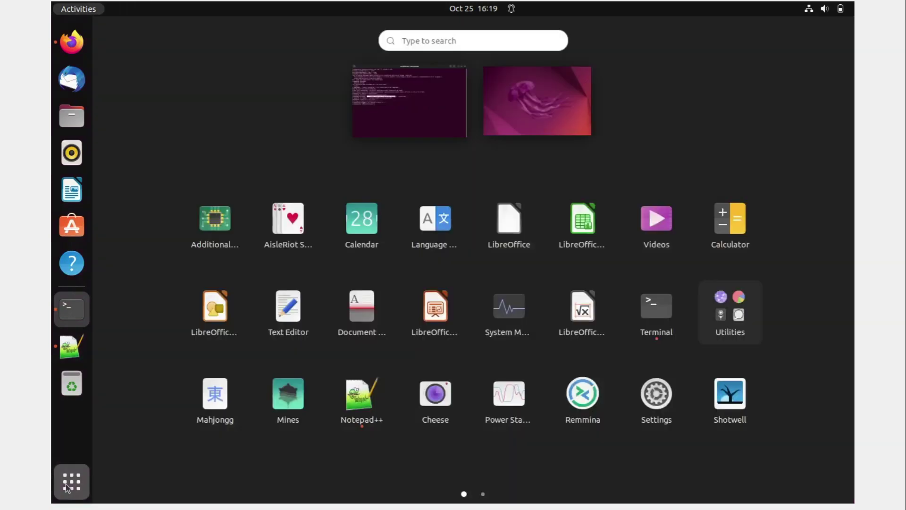
type("slack")
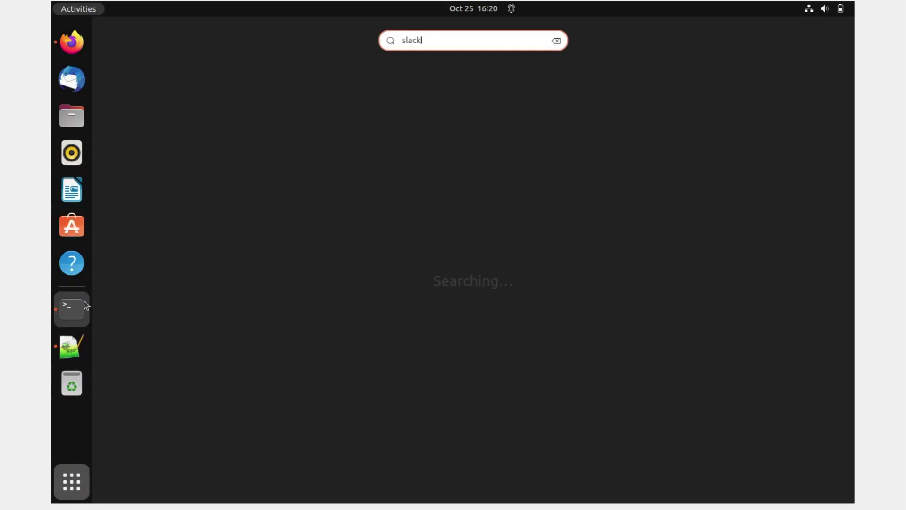
left_click(72, 309)
left_click(255, 321)
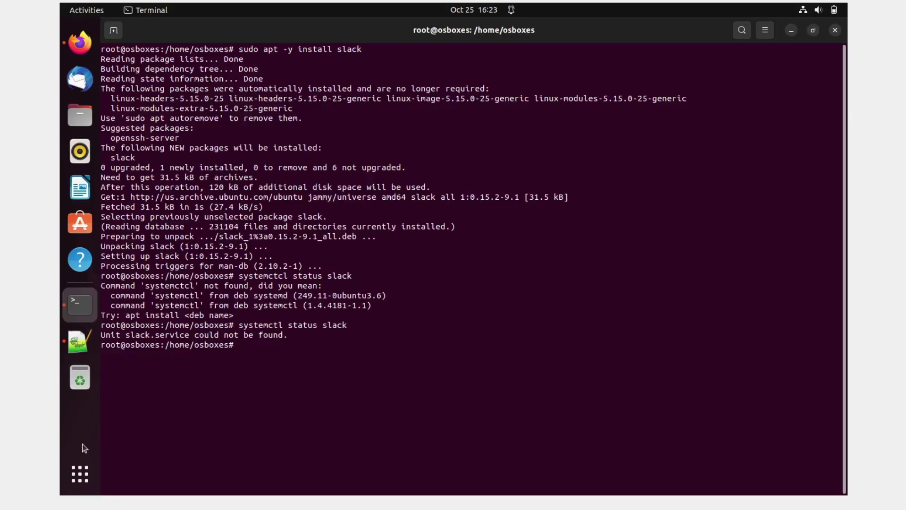
left_click(81, 481)
type("sla")
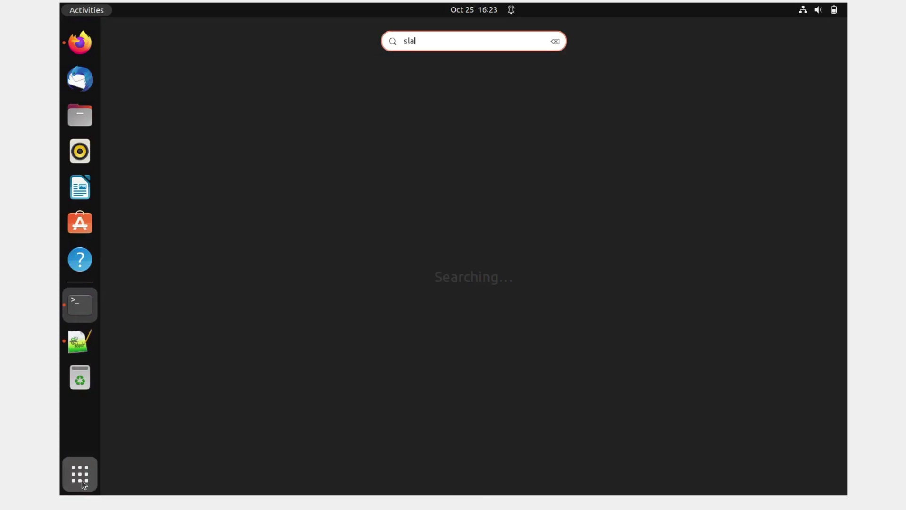
type("ck")
key("Escape")
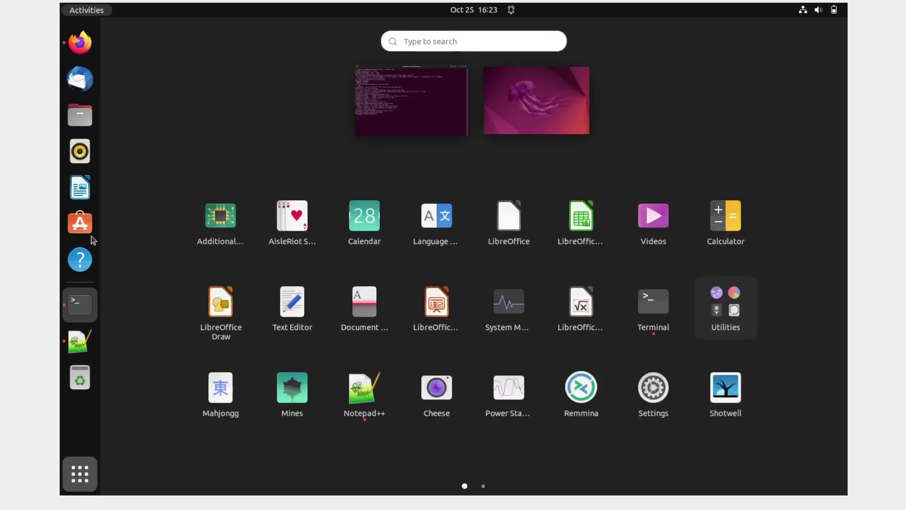
- Open Ubuntu Software, scroll Explore to Editor's Choice and open the Slack app page
left_click(82, 224)
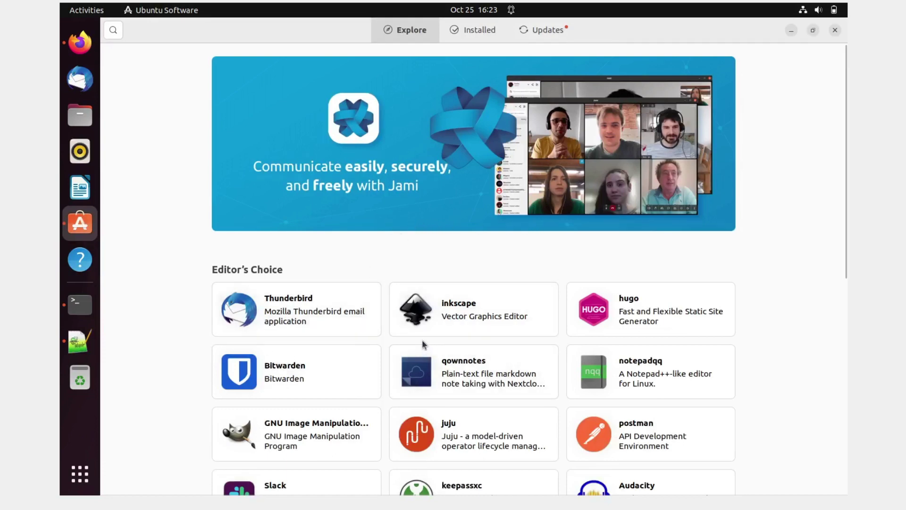
scroll(388, 345, "down", 5)
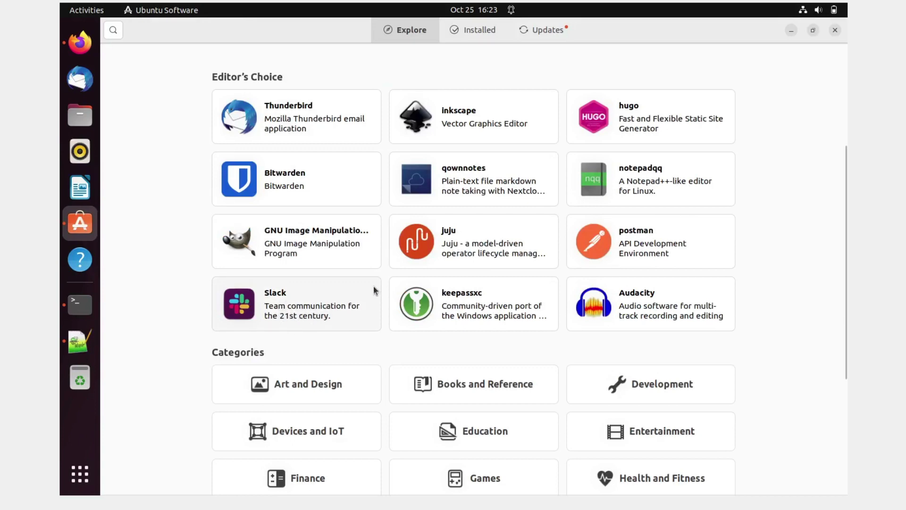
left_click(288, 308)
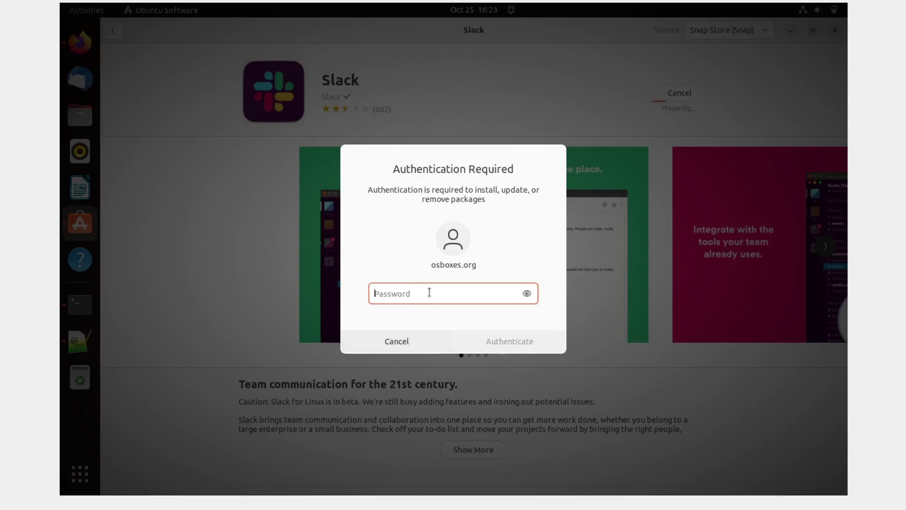
- Authorize the Slack snap install with the account password and follow its progress
type("osboxes")
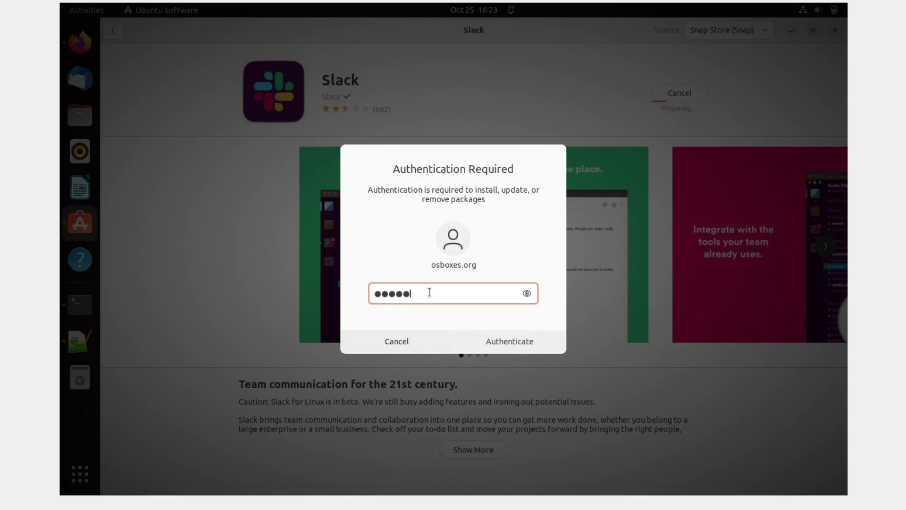
type(".org")
key("Return")
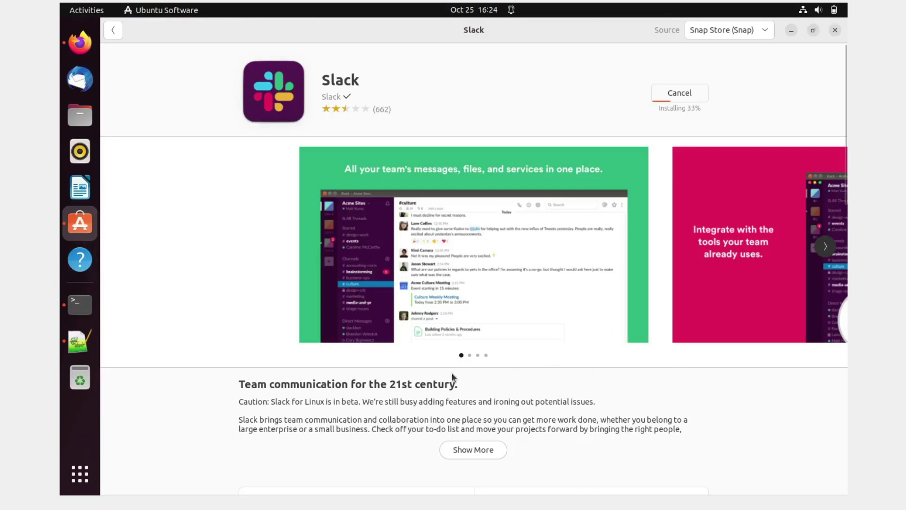
scroll(557, 239, "down", 10)
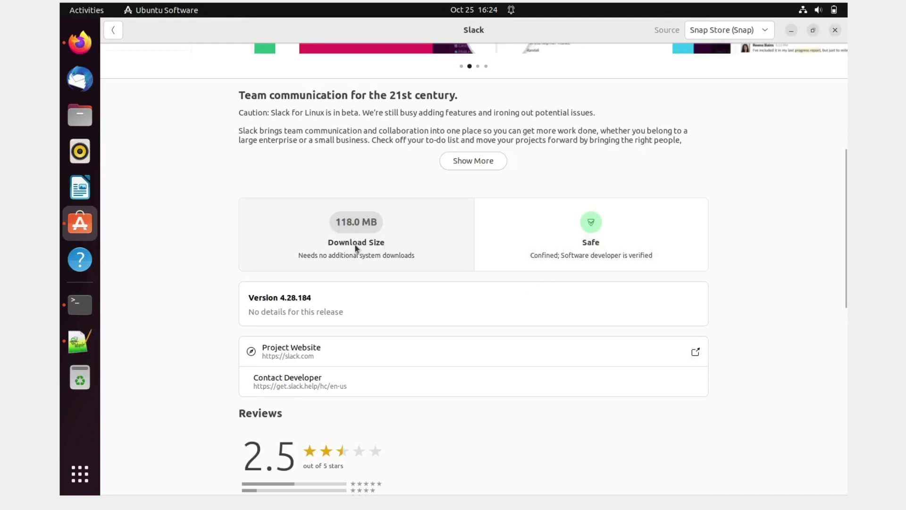
scroll(433, 319, "up", 10)
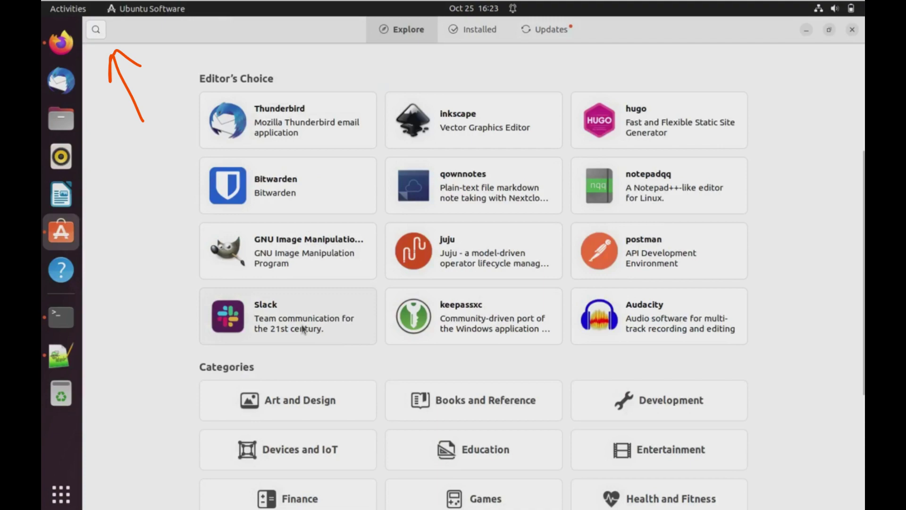
- Open Slack's Permissions, authenticate with the admin password and switch on 'Use your camera'
left_click(303, 329)
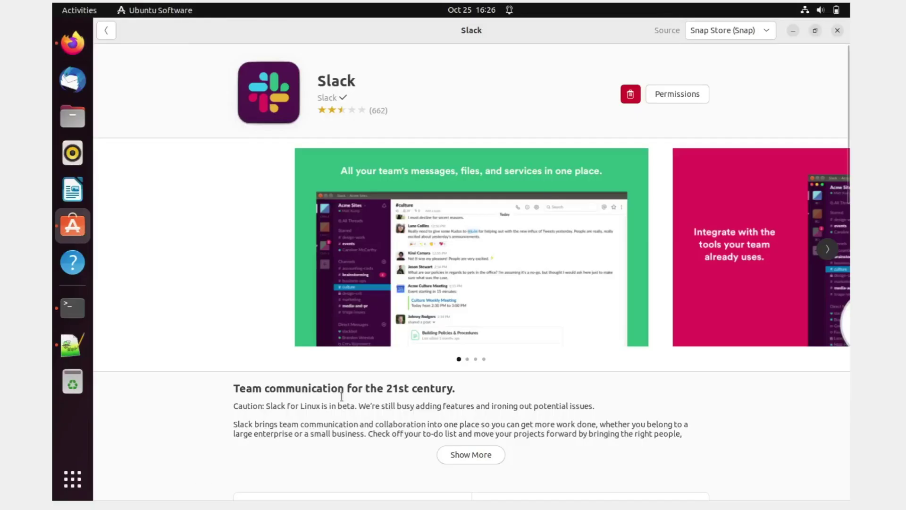
left_click(670, 93)
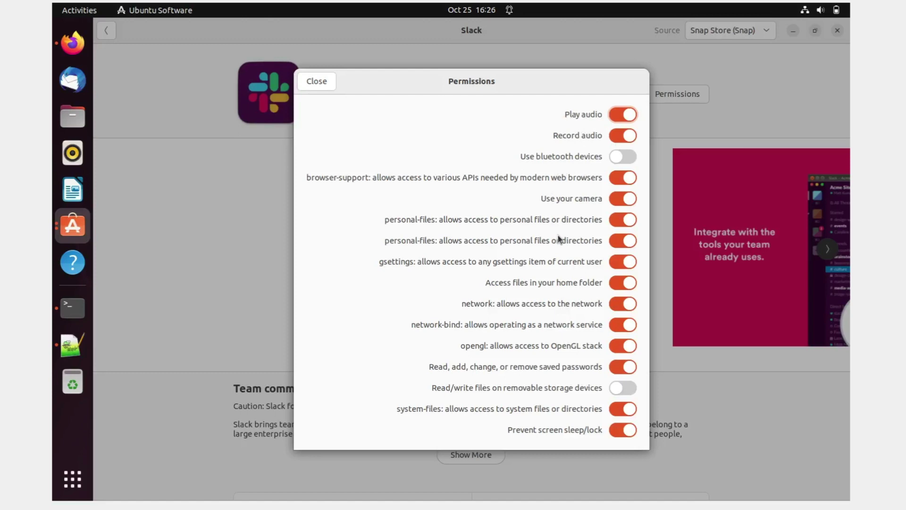
left_click(623, 202)
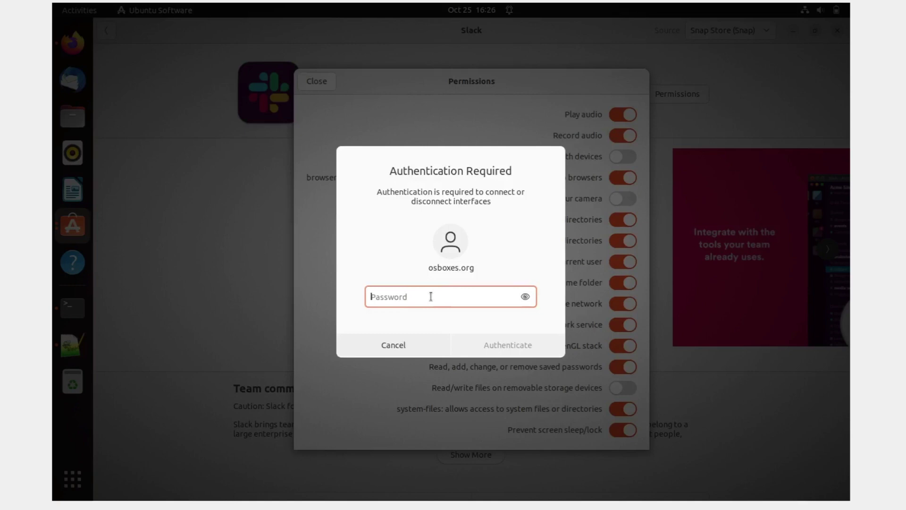
type("osboxe")
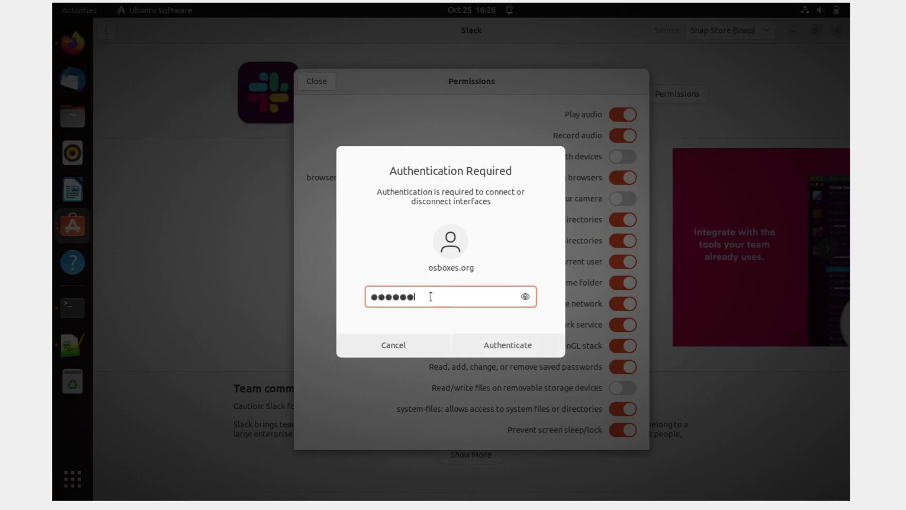
type("s.org")
key("Return")
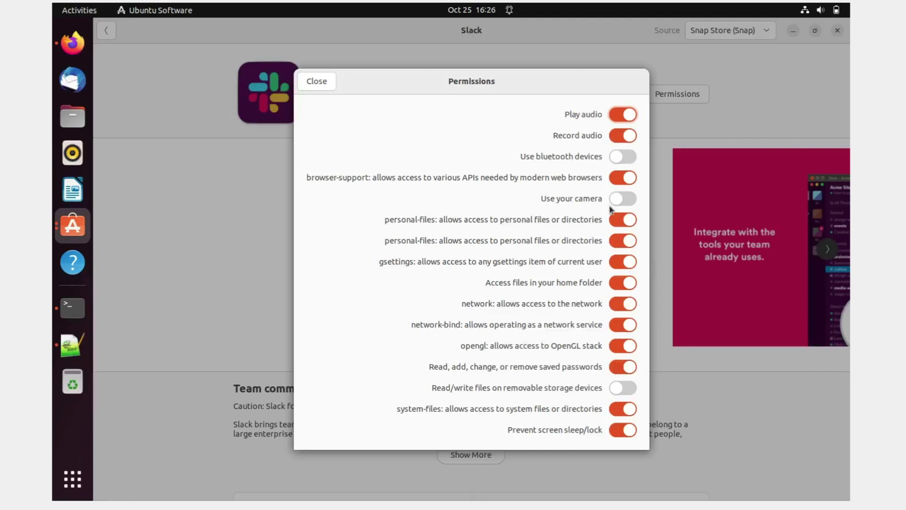
left_click(631, 200)
left_click(317, 83)
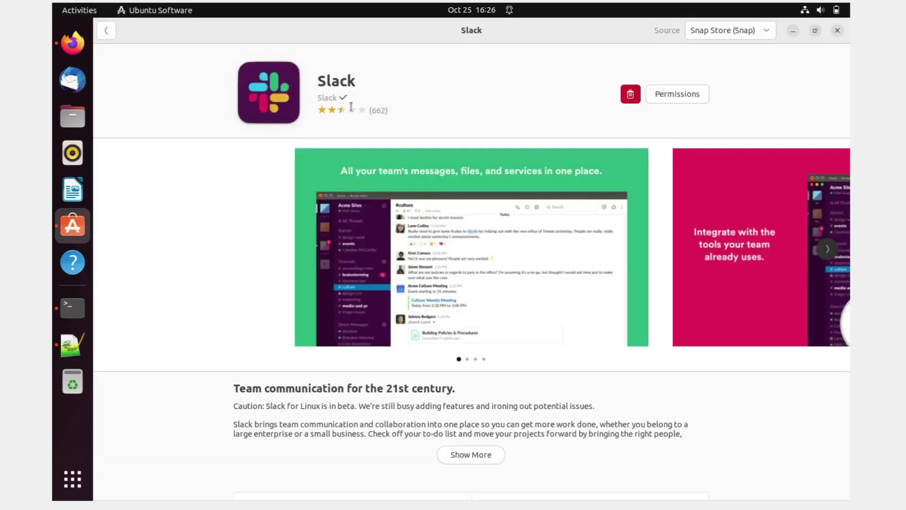
- Launch Slack from the 'slack' app search and choose 'Sign In to Slack'
left_click(71, 479)
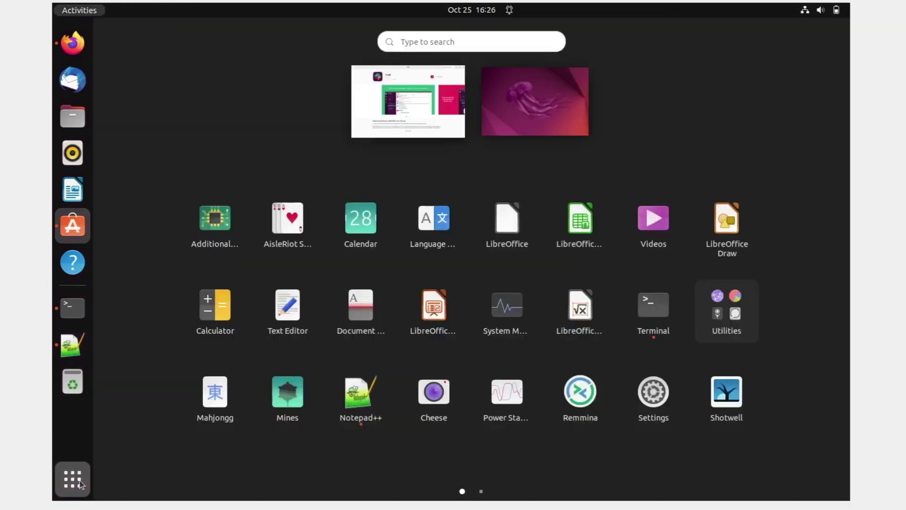
type("slack")
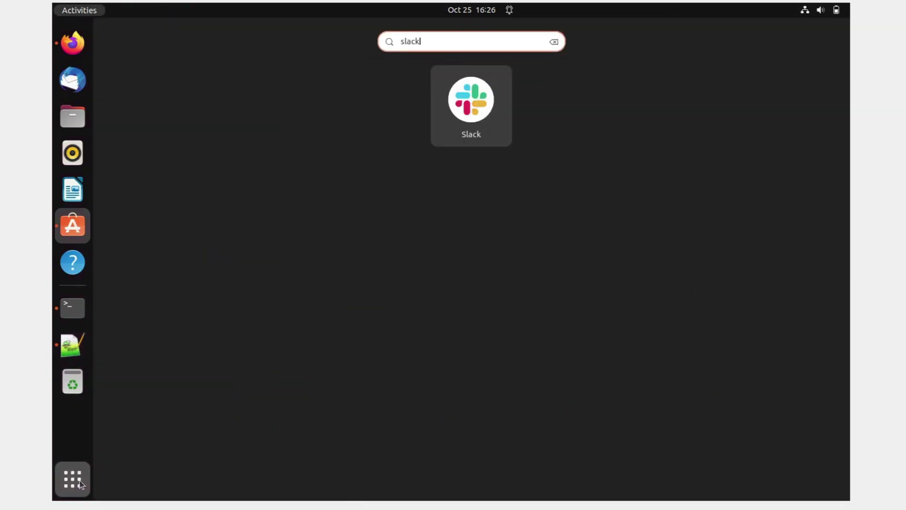
left_click(480, 135)
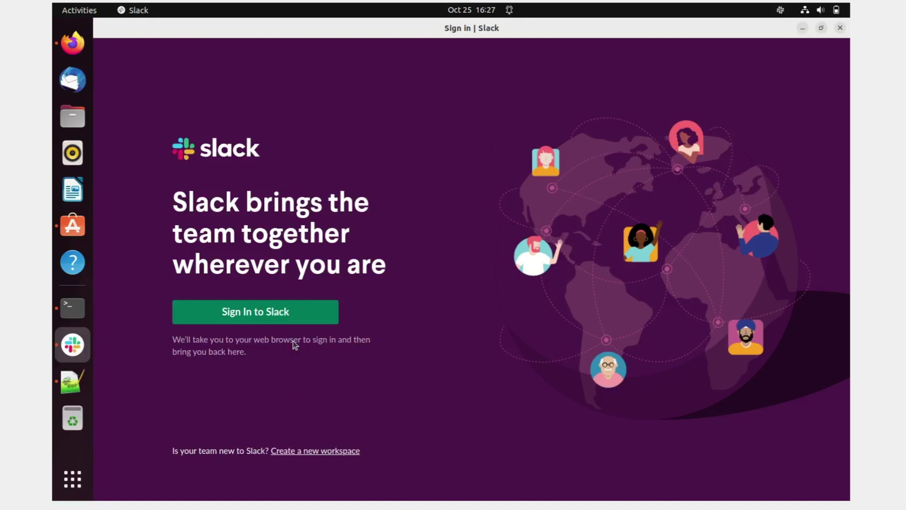
left_click(275, 317)
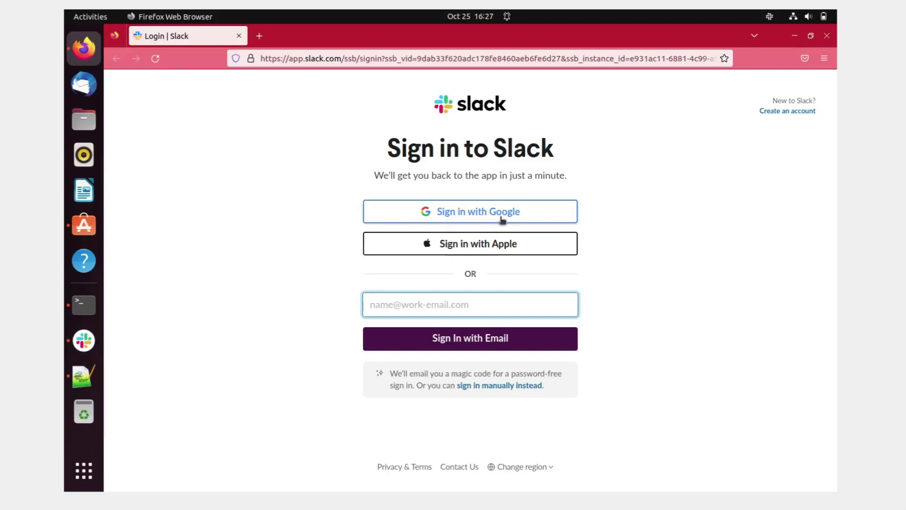
- Sign in with Google using the account email and password, then always allow Slack to open the sign-in link
left_click(484, 213)
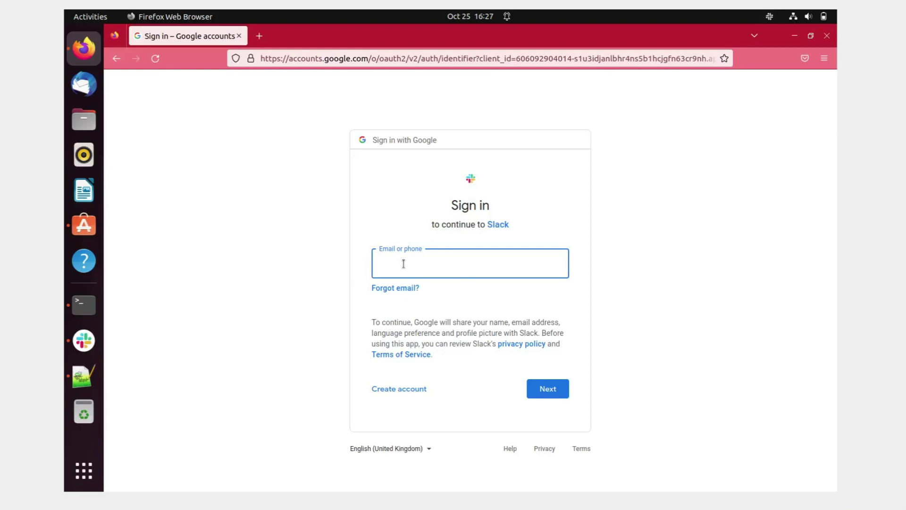
key("Return")
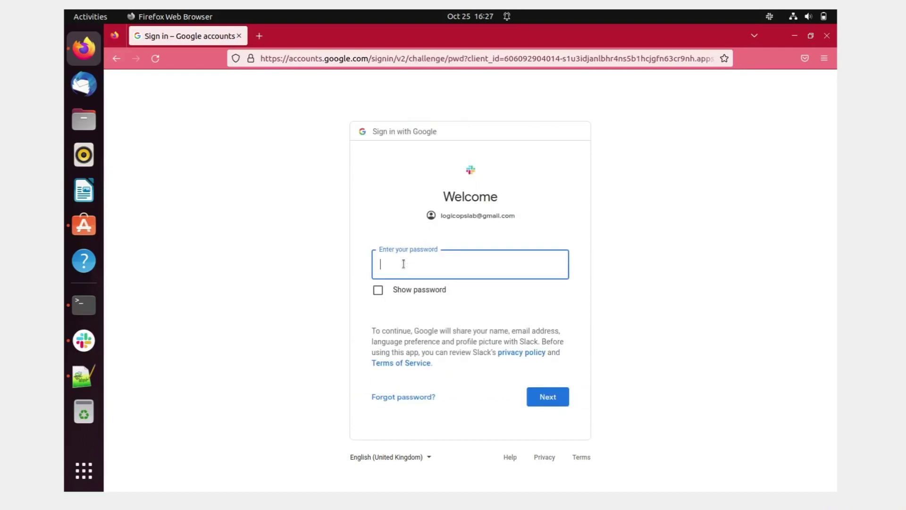
type("•••")
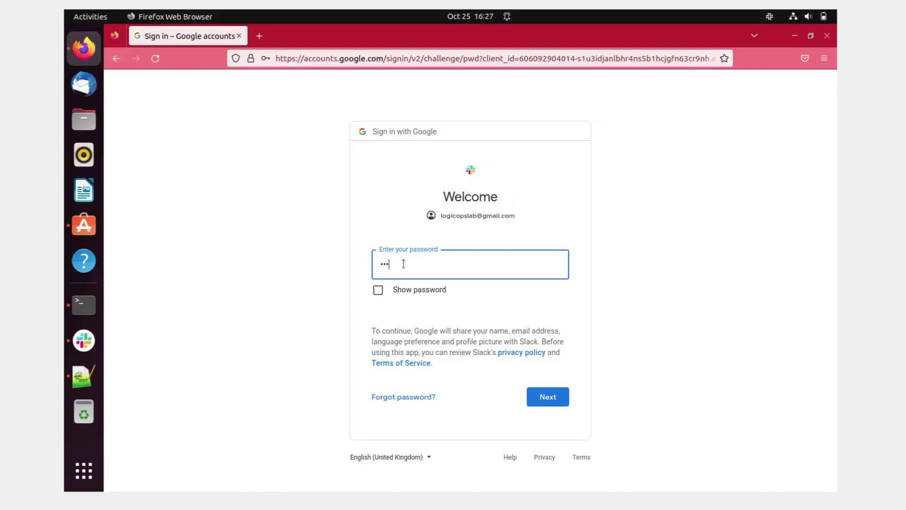
type("•••••••••••••••••")
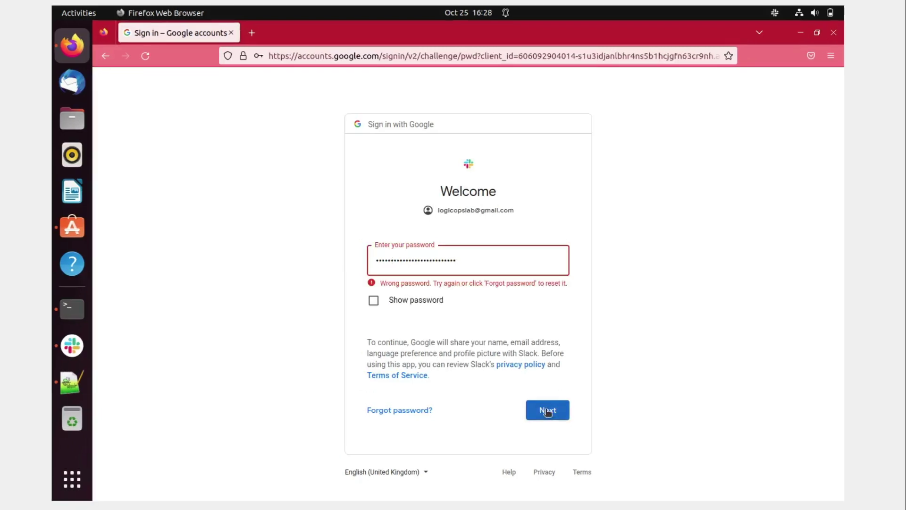
left_click(548, 403)
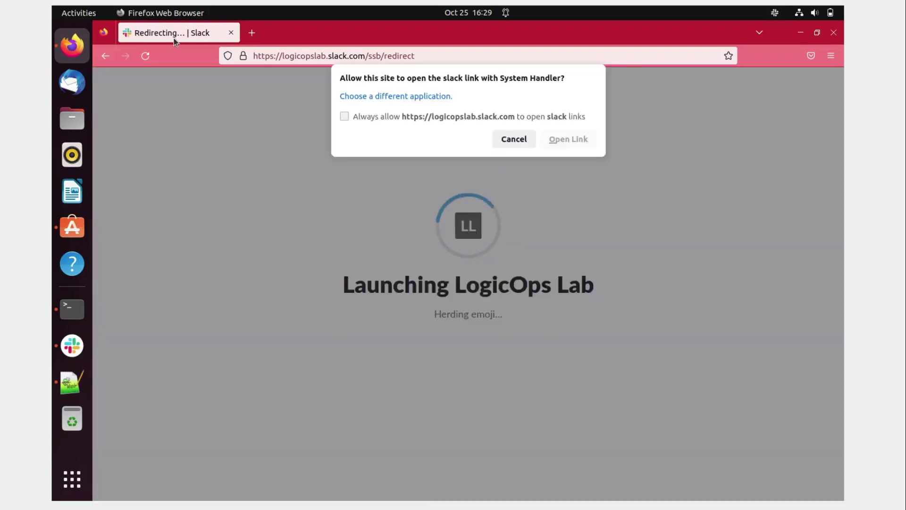
left_click(458, 120)
left_click(568, 139)
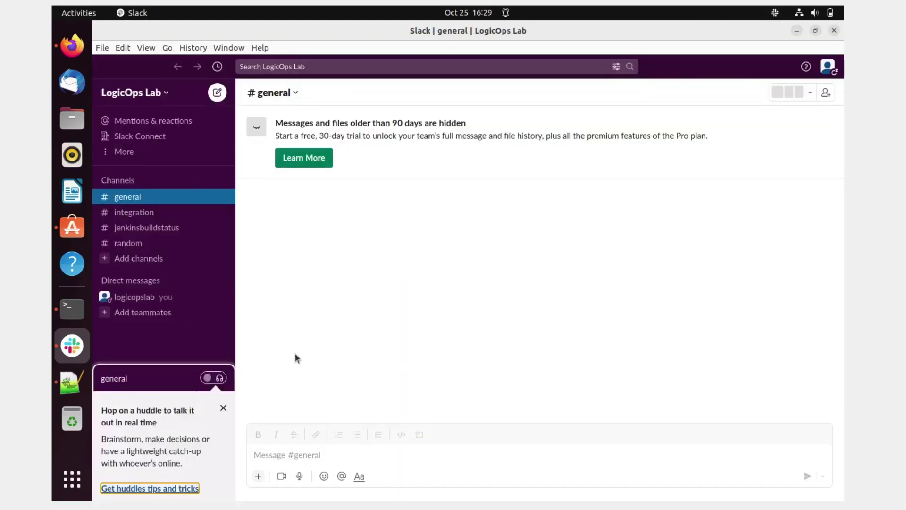
- Dismiss the huddle tip, view #jenkinsbuildstatus, and bring up the Add channels options
left_click(223, 409)
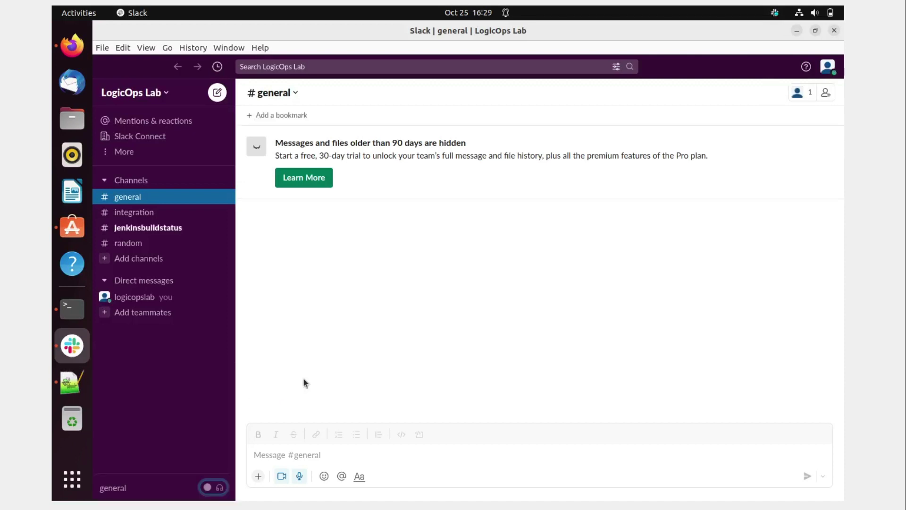
left_click(138, 231)
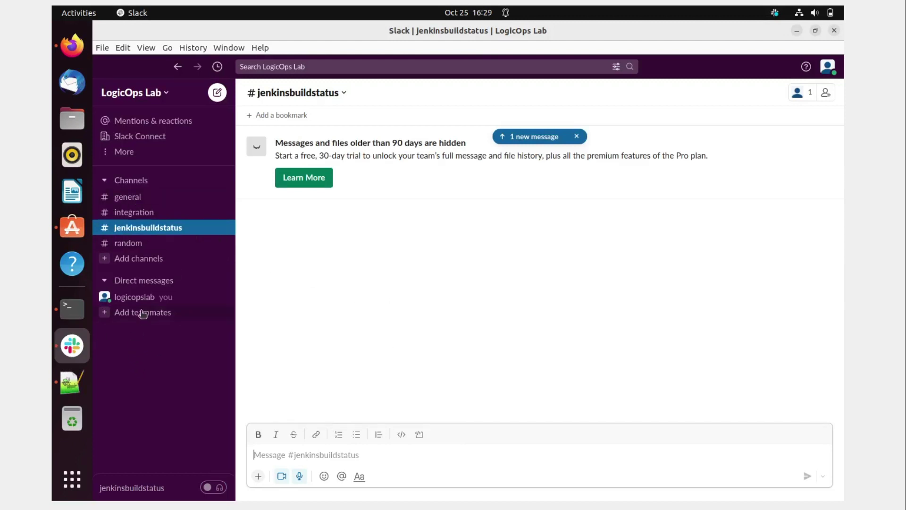
left_click(158, 396)
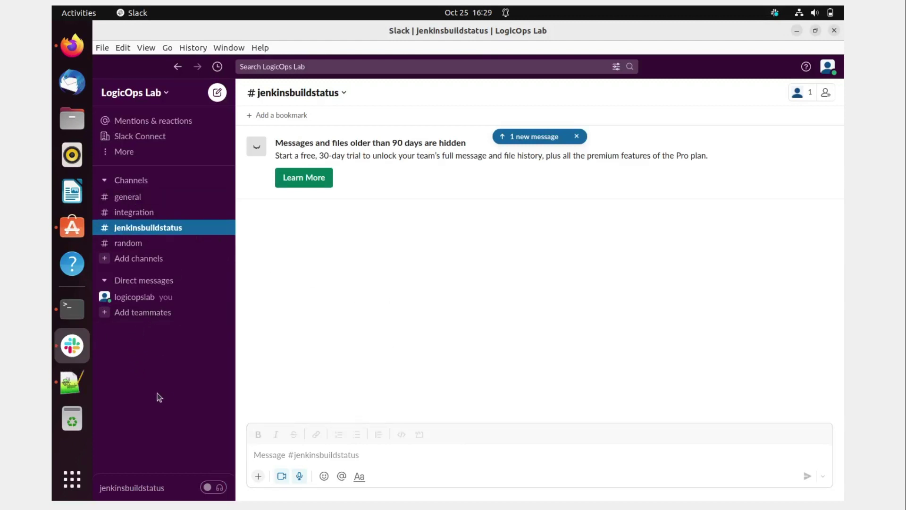
left_click(132, 262)
- Create channel 'testchannel' with description 'test anything', skipping the Add people step
left_click(156, 283)
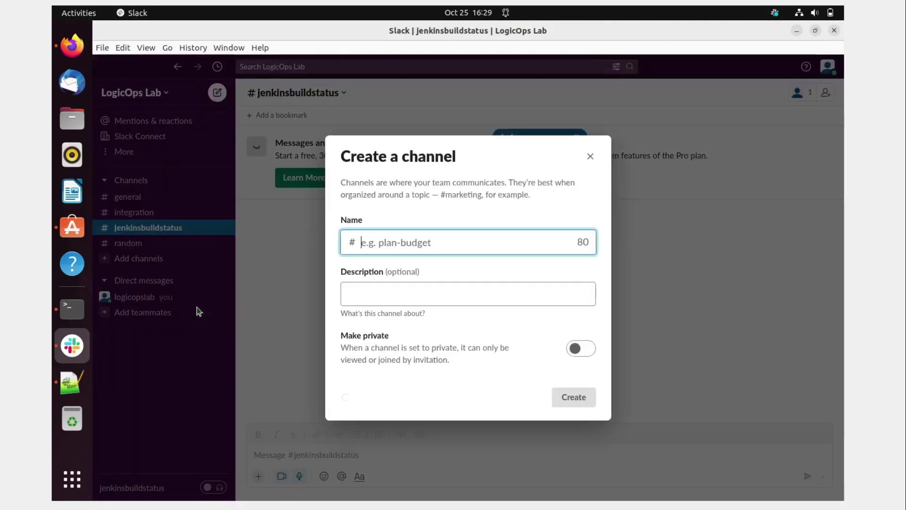
type("testc")
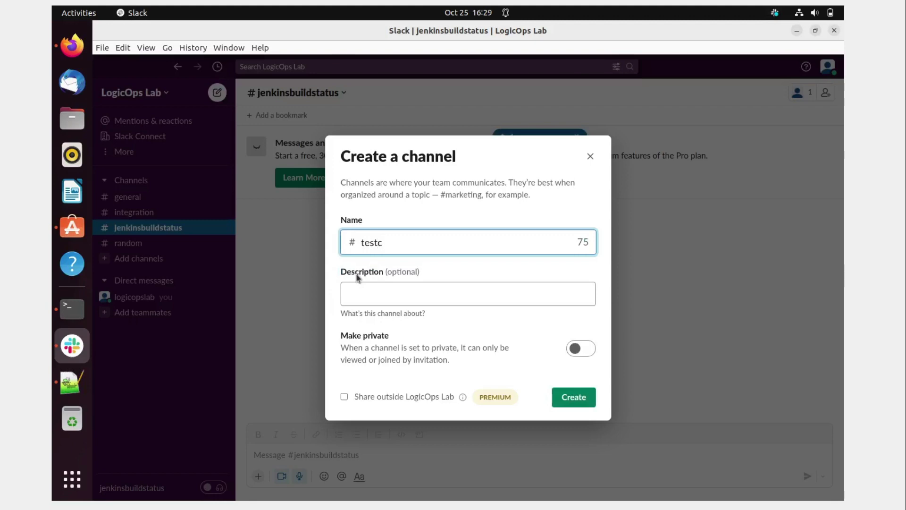
type("hannel")
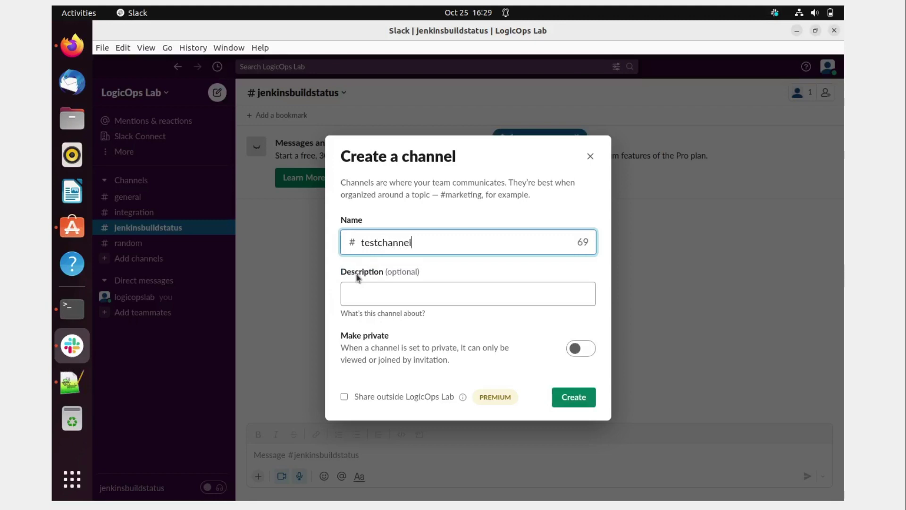
left_click(373, 296)
type("t")
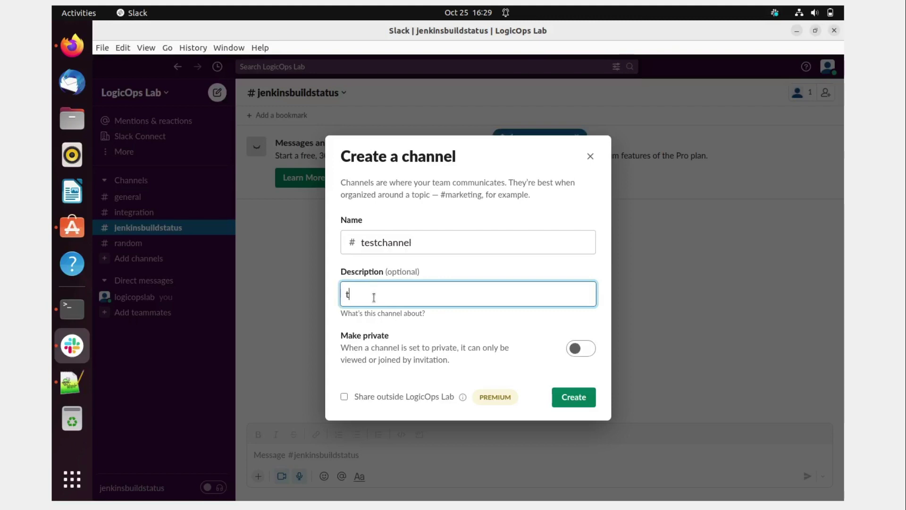
type("est anything")
left_click(573, 396)
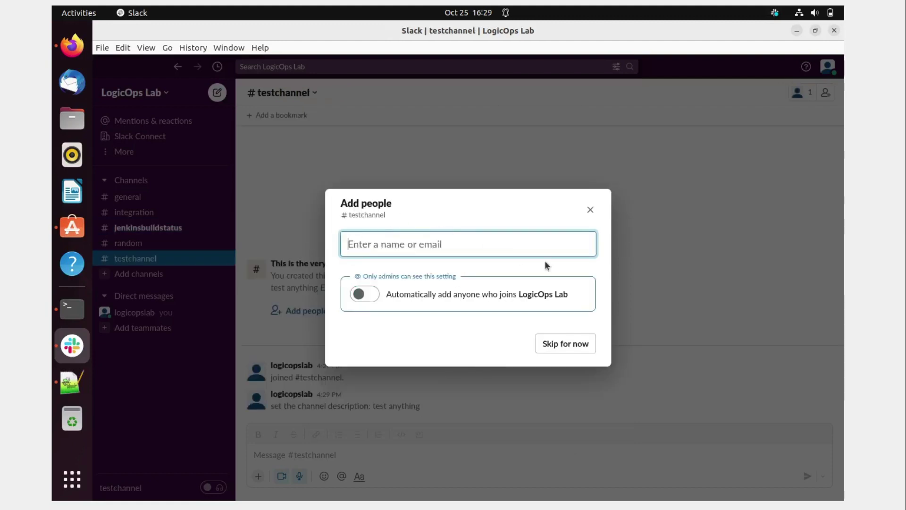
left_click(590, 209)
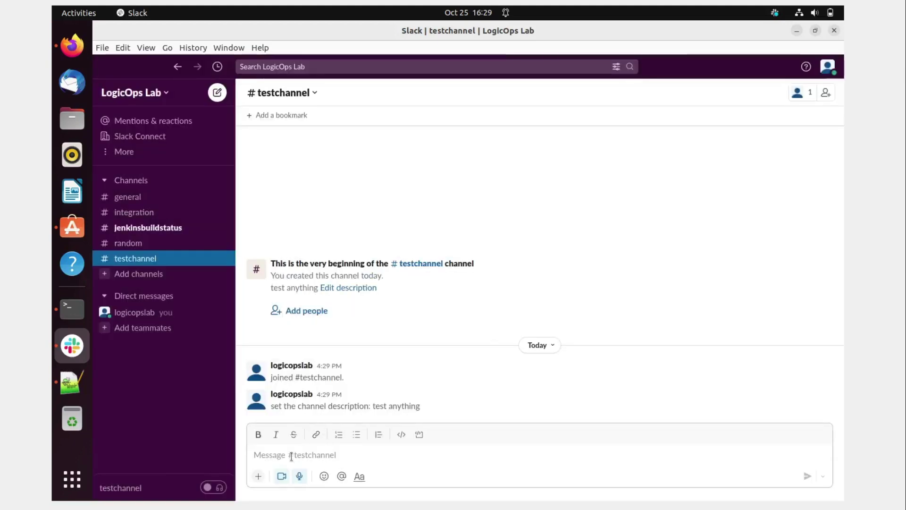
- Send a bold 'Hi' message in #testchannel
left_click(258, 434)
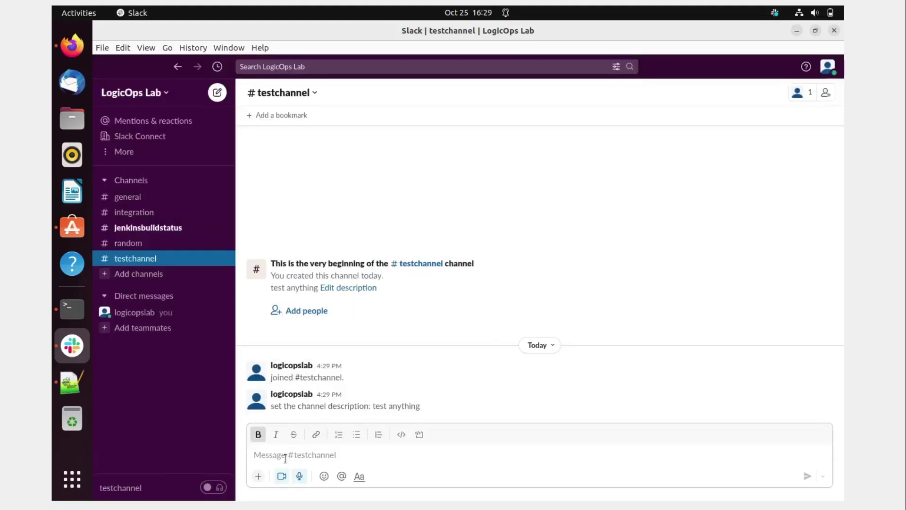
type("Hi")
key("Return")
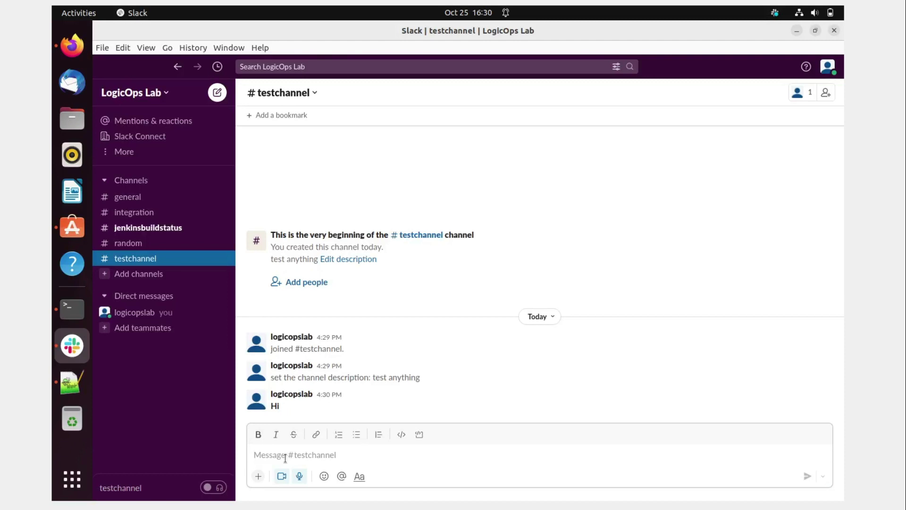
- Send a follow-up message containing the 👀 eyes emoji
left_click(324, 477)
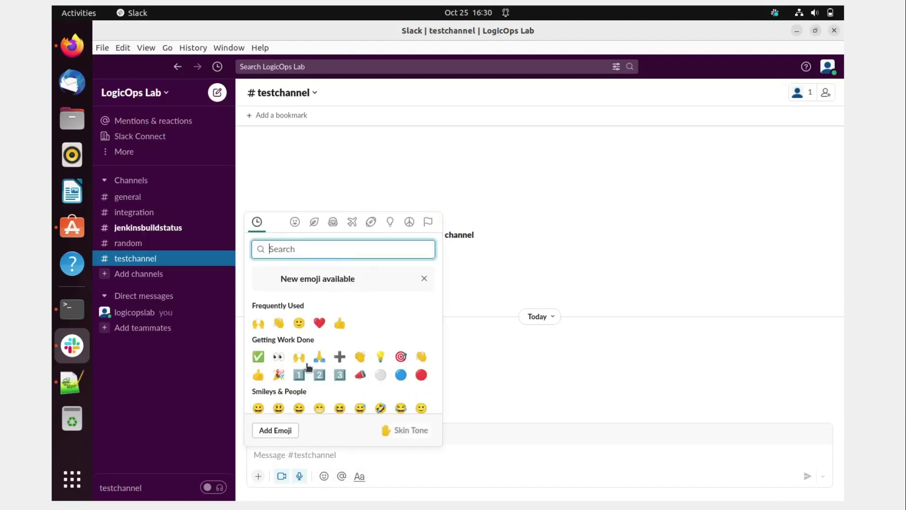
left_click(279, 357)
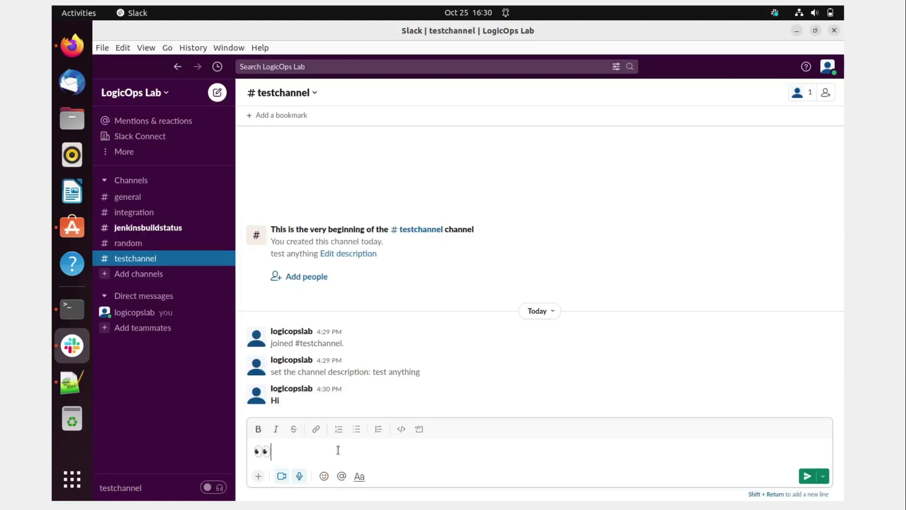
key("Return")
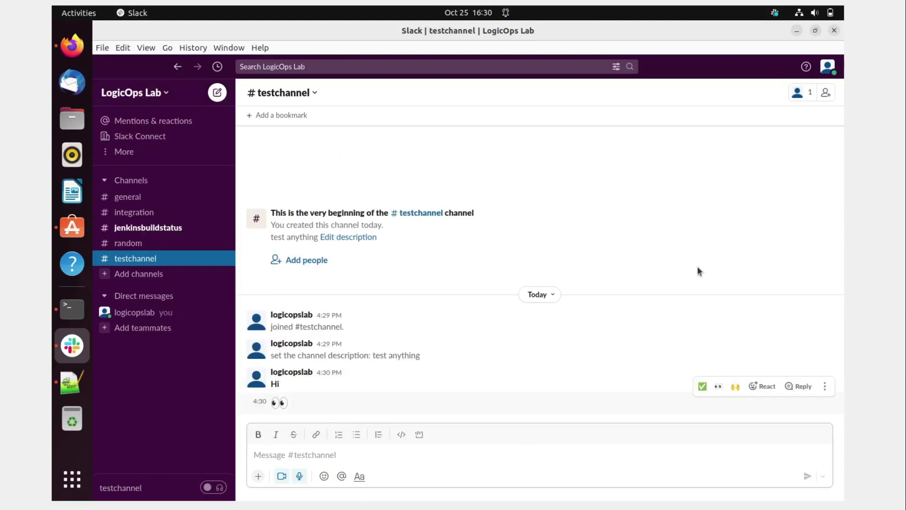